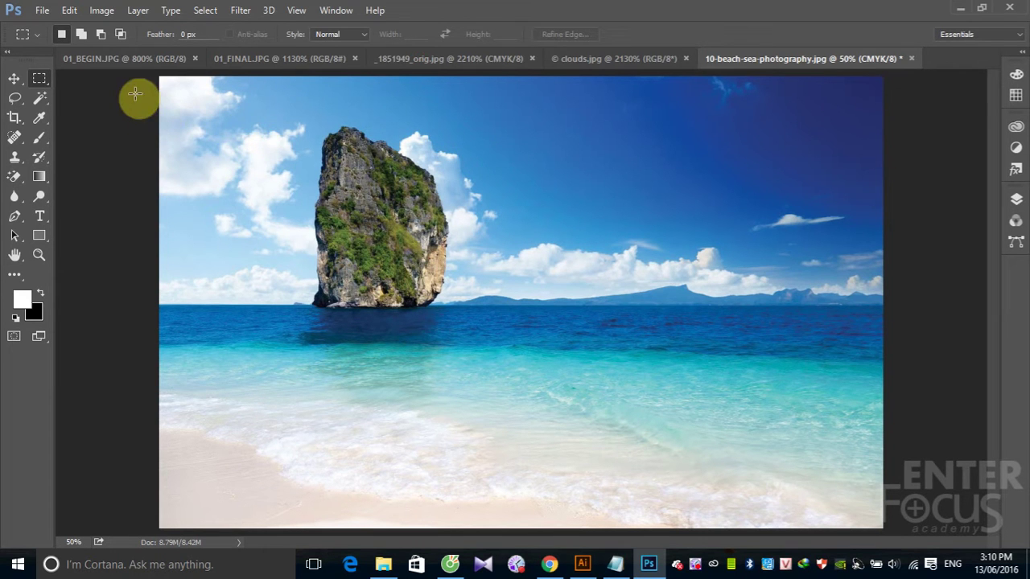
# Browse the 01_BEGIN.JPG, _1851949_orig.jpg and clouds.jpg tabs, then marquee the rock in the beach photo
pyautogui.click(128, 62)
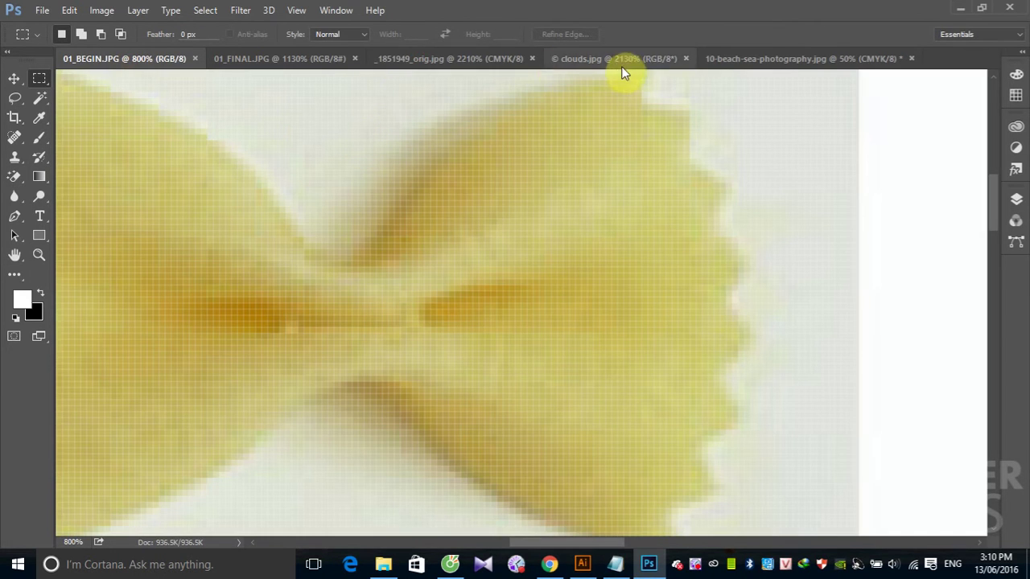
pyautogui.click(487, 60)
pyautogui.click(588, 62)
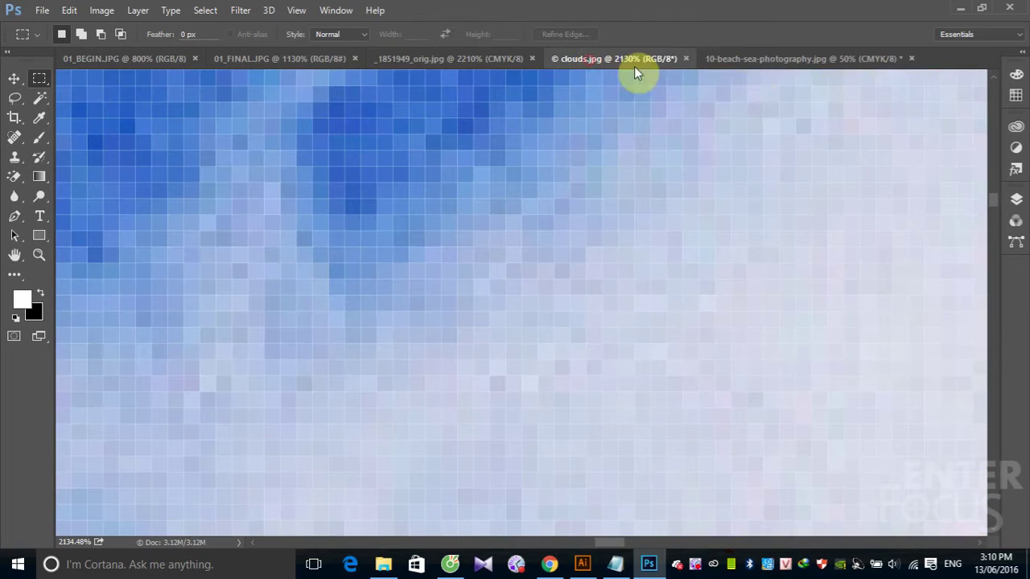
pyautogui.click(752, 61)
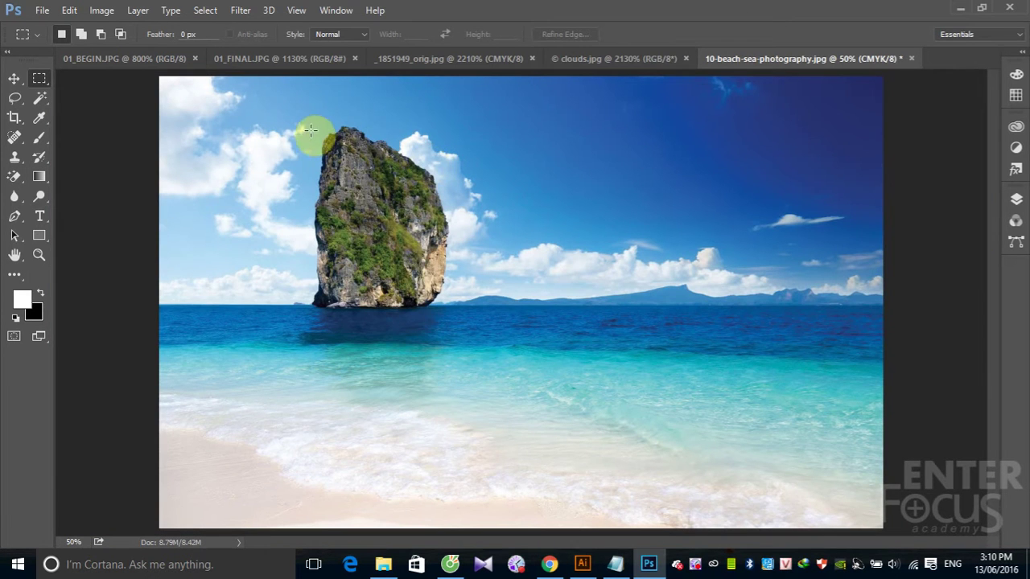
pyautogui.moveTo(296, 119); pyautogui.dragTo(567, 375)
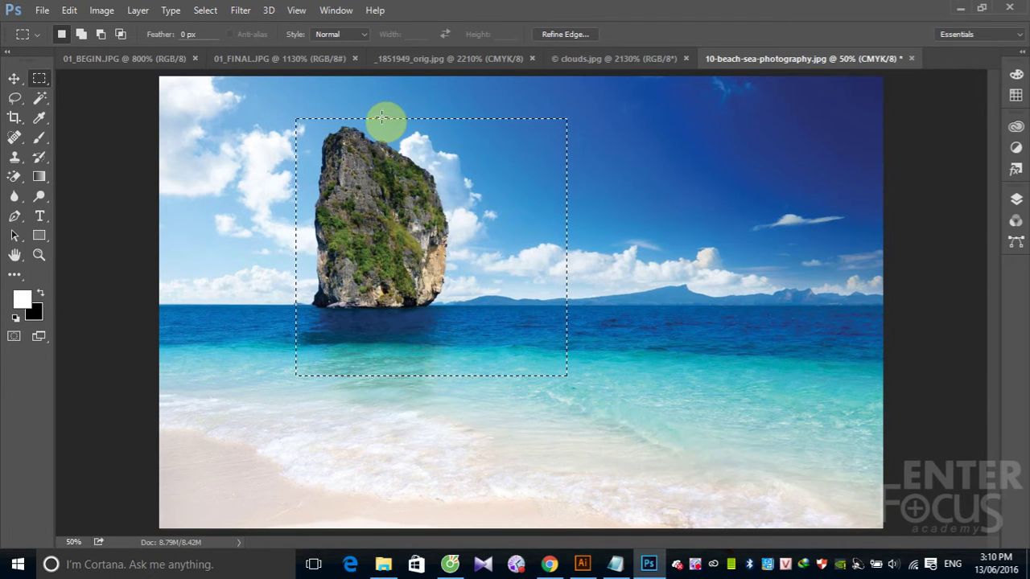
# Confirm the marquee Style stays Normal and deselect the rock rectangle
pyautogui.click(362, 33)
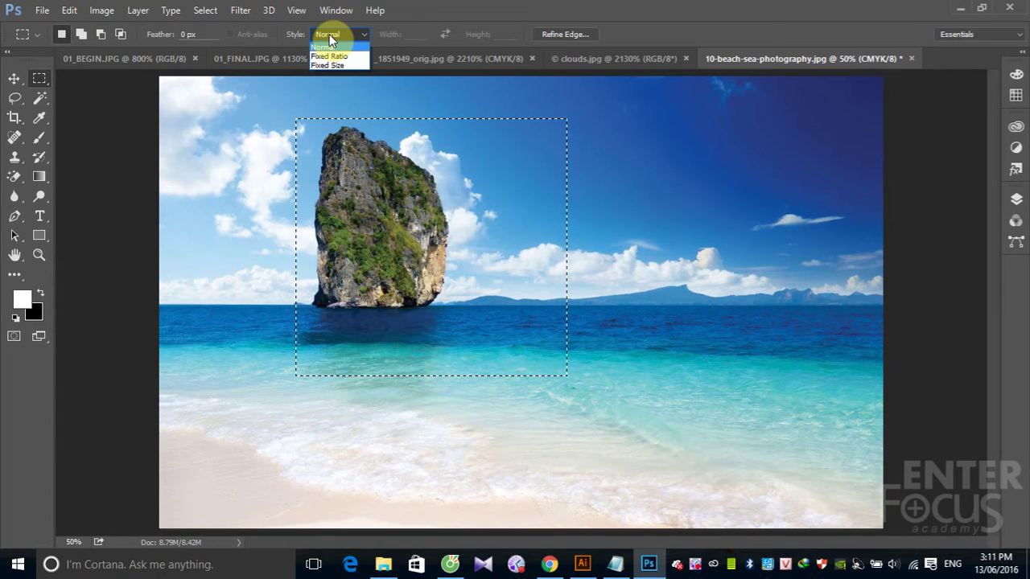
pyautogui.click(739, 259)
pyautogui.click(573, 147)
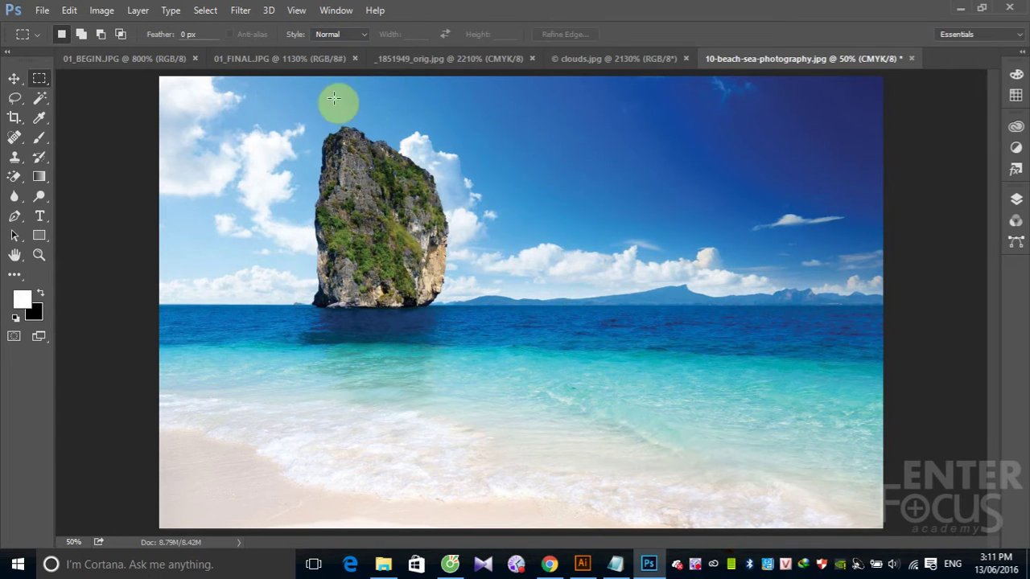
# Draw a freely sized rectangle over the clouds and horizon, then switch Style to Fixed Ratio 1:1
pyautogui.click(366, 36)
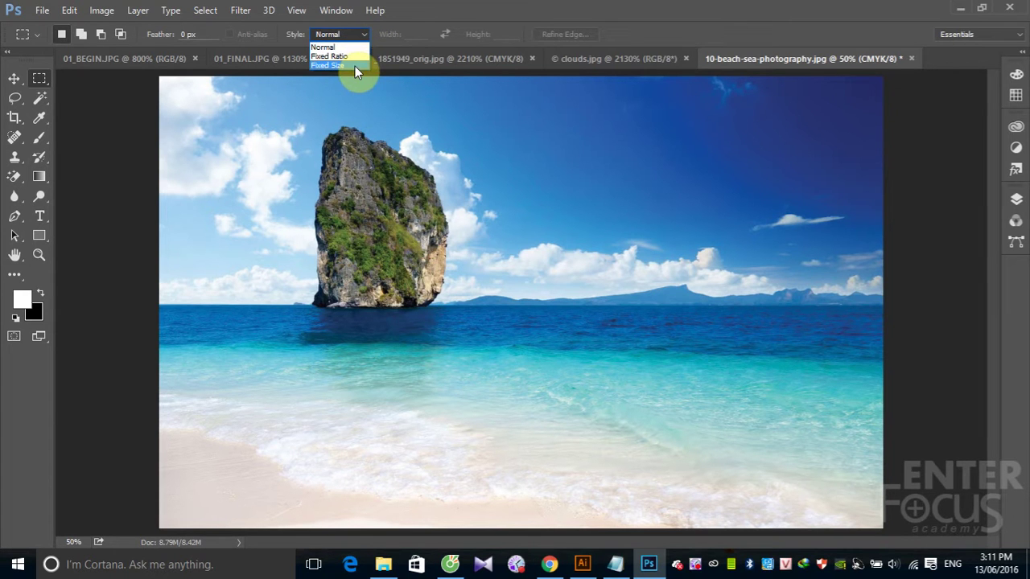
pyautogui.click(462, 150)
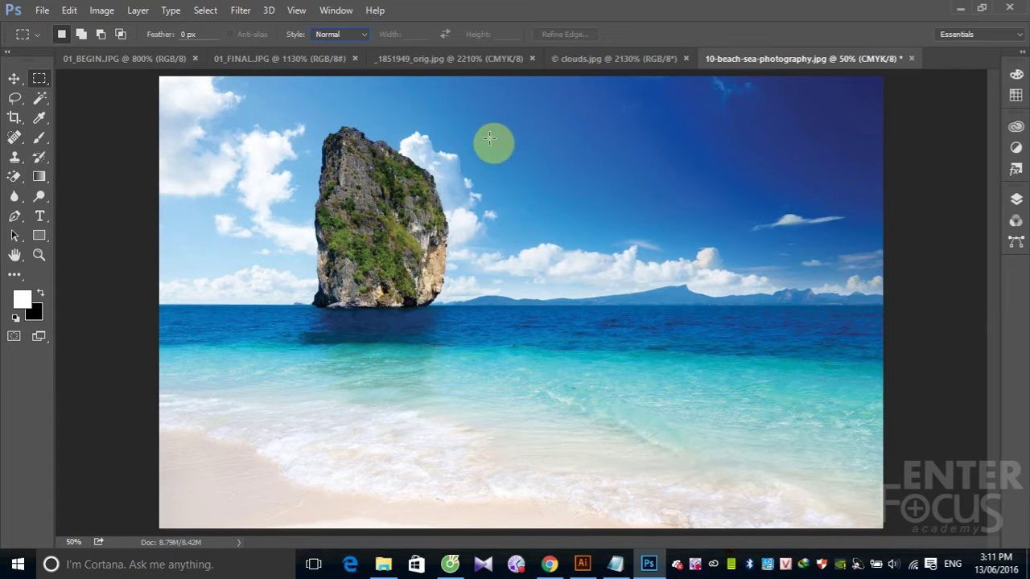
pyautogui.moveTo(483, 119)
pyautogui.mouseDown()
pyautogui.moveTo(733, 283)
pyautogui.moveTo(589, 233)
pyautogui.moveTo(563, 200)
pyautogui.moveTo(832, 281)
pyautogui.moveTo(670, 333)
pyautogui.moveTo(496, 338)
pyautogui.moveTo(848, 349)
pyautogui.moveTo(697, 340)
pyautogui.moveTo(789, 331)
pyautogui.mouseUp()
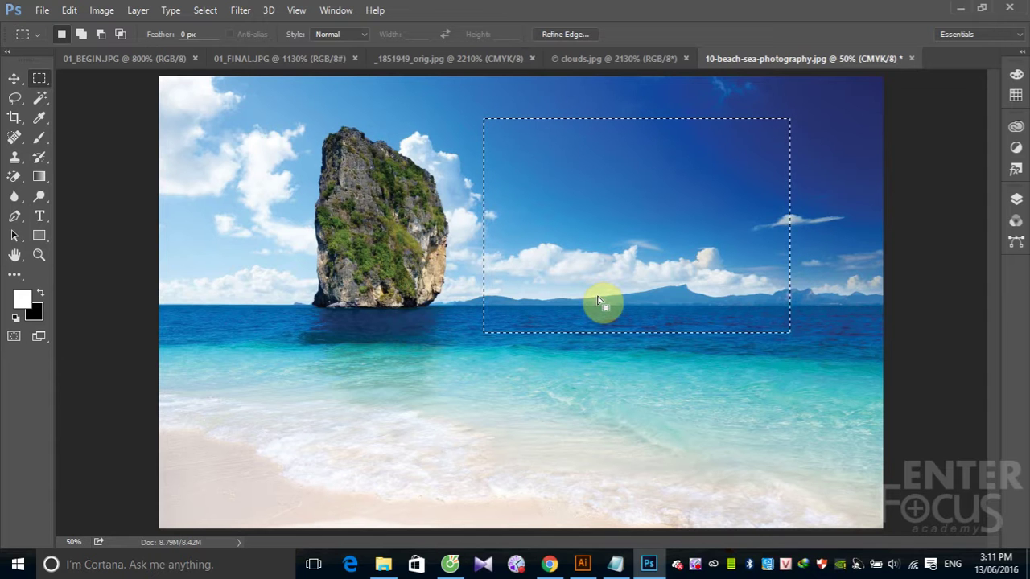
pyautogui.click(365, 33)
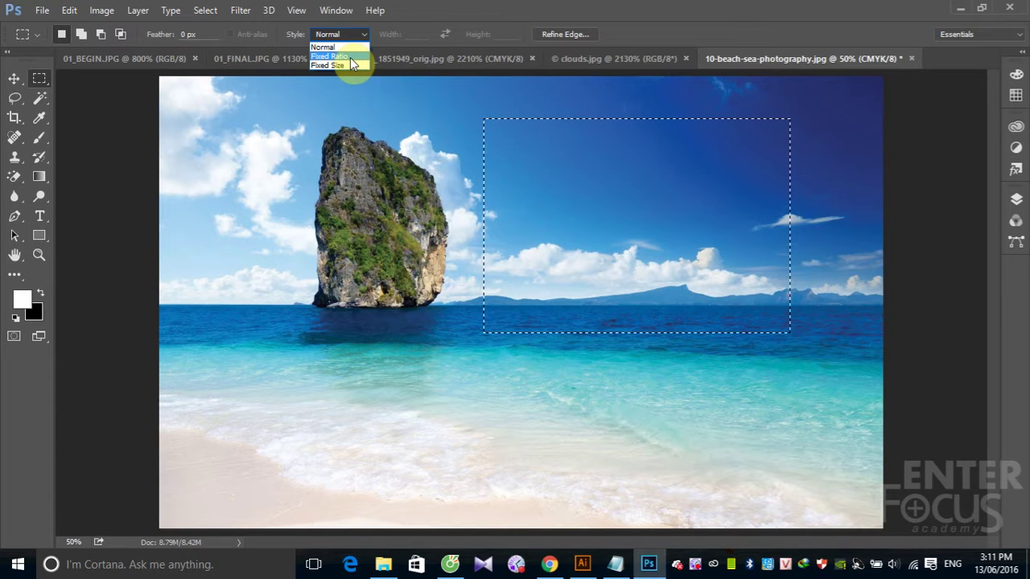
pyautogui.click(352, 57)
# Deselect and drag 1:1 squares, ending with a large square over the right side's sky, sea and sand
pyautogui.click(453, 120)
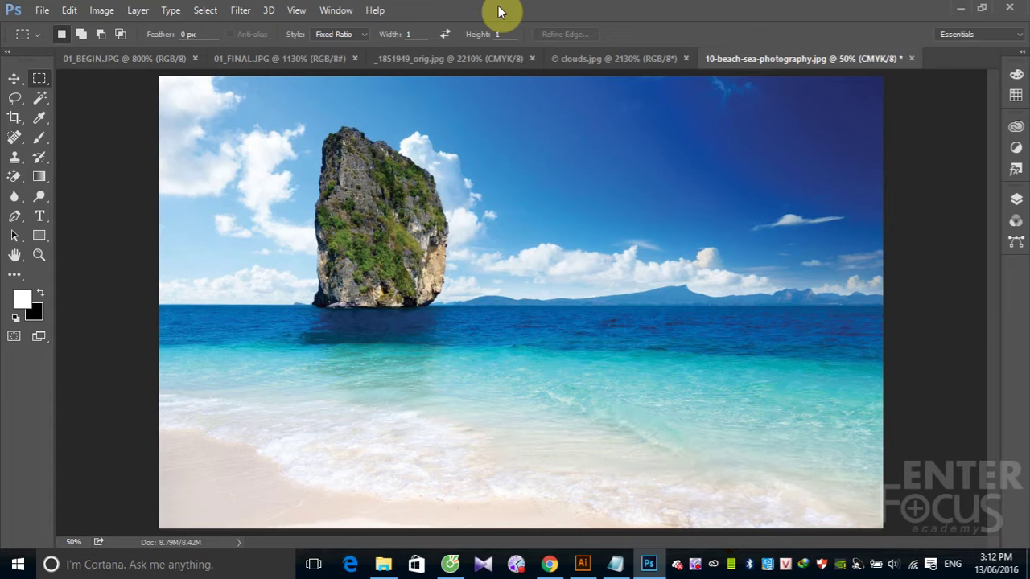
pyautogui.moveTo(504, 130)
pyautogui.mouseDown()
pyautogui.moveTo(754, 333)
pyautogui.moveTo(576, 181)
pyautogui.mouseUp()
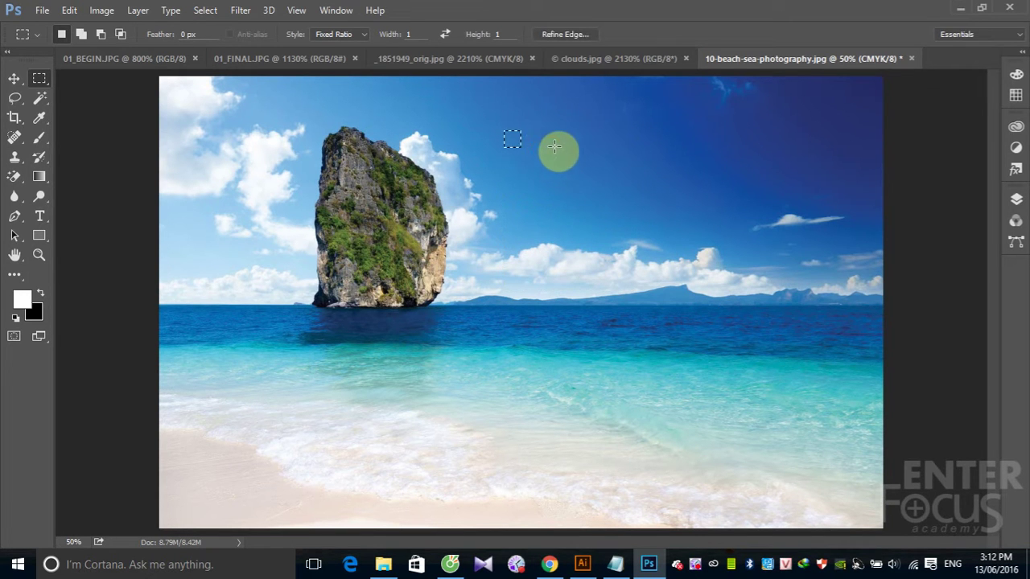
pyautogui.moveTo(576, 181)
pyautogui.mouseDown()
pyautogui.moveTo(573, 159)
pyautogui.moveTo(649, 227)
pyautogui.mouseUp()
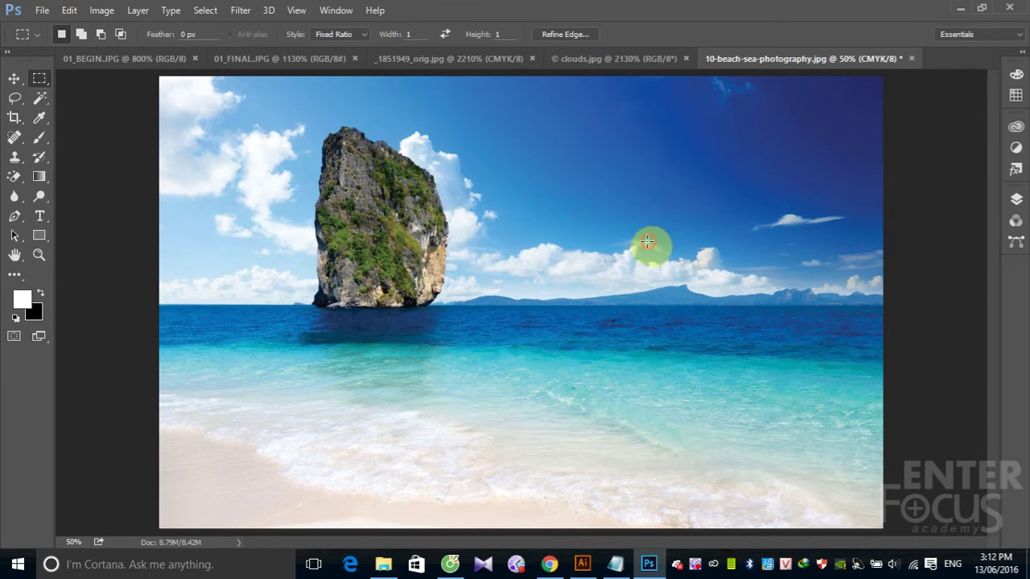
pyautogui.moveTo(471, 124); pyautogui.dragTo(750, 402)
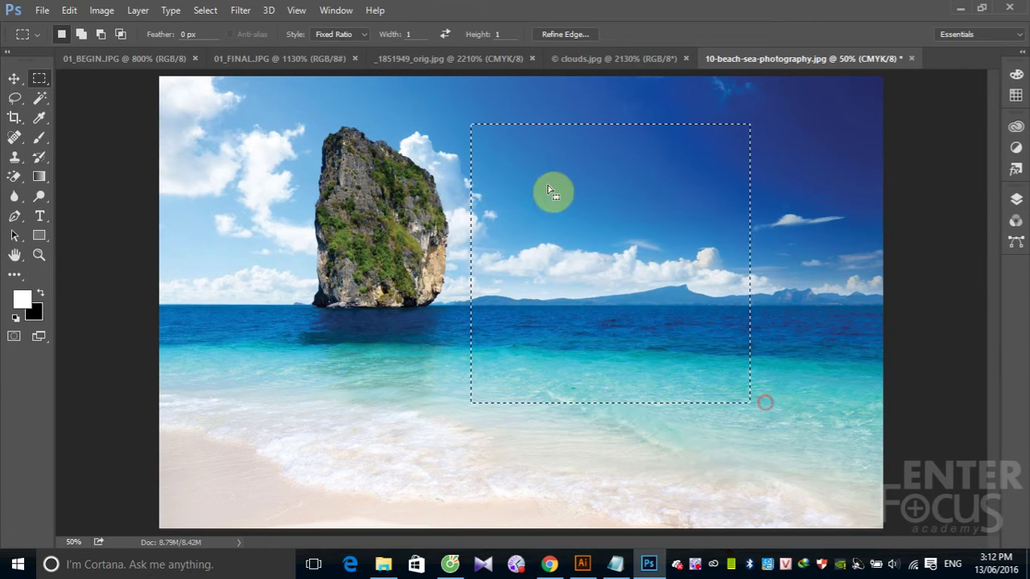
pyautogui.moveTo(445, 100); pyautogui.dragTo(858, 521)
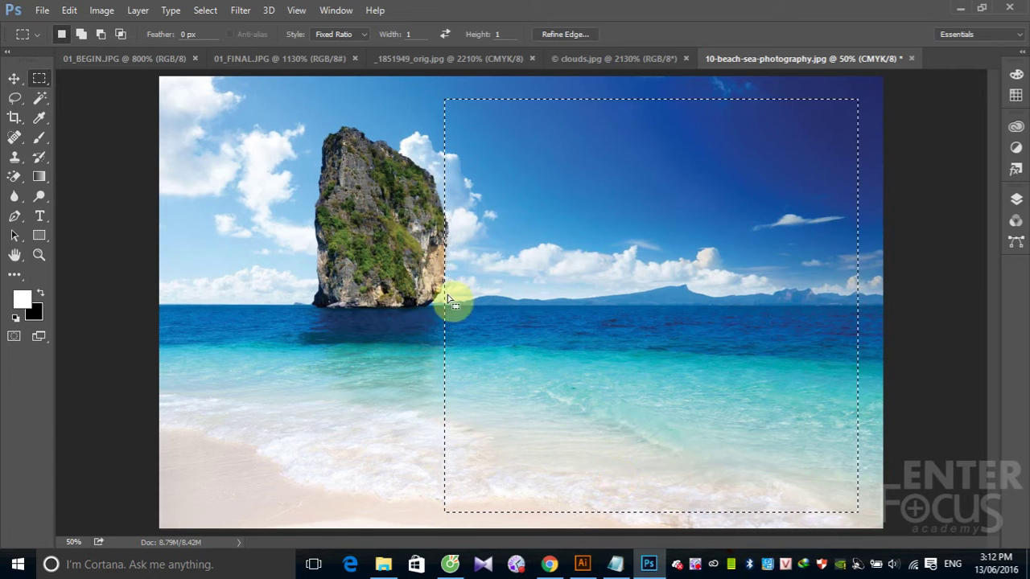
# Set the Fixed Ratio height to 5 and draw a tall 1:5 strip from sky into shallow water
pyautogui.doubleClick(499, 34)
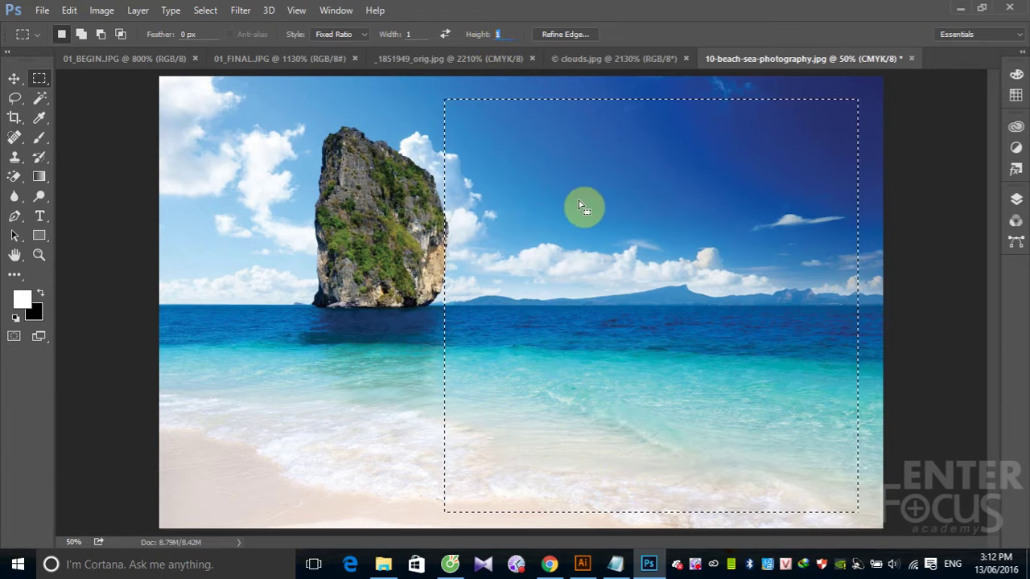
pyautogui.write('5')
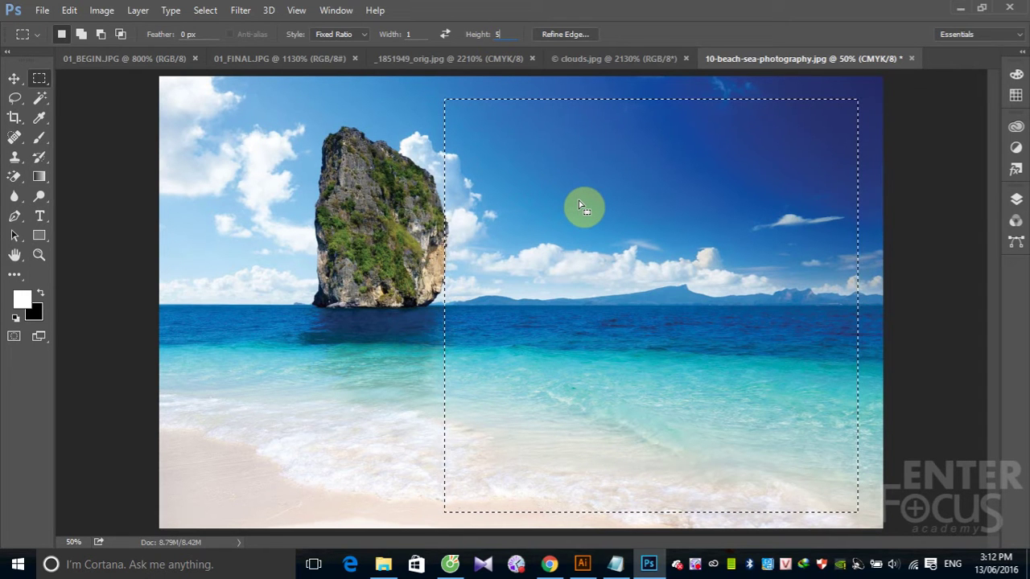
pyautogui.moveTo(445, 97); pyautogui.dragTo(658, 406)
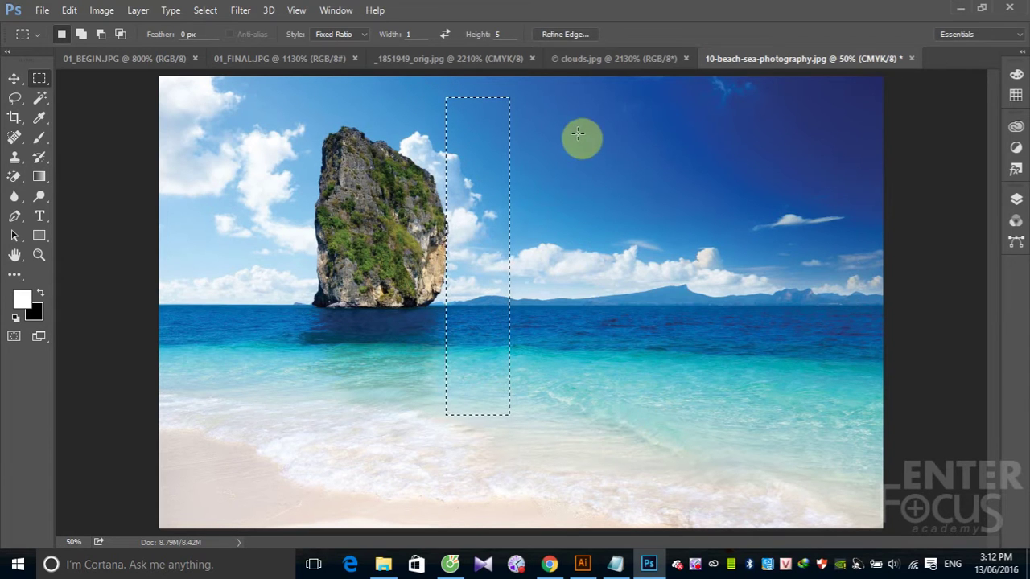
pyautogui.moveTo(576, 132); pyautogui.dragTo(680, 324)
pyautogui.moveTo(513, 153); pyautogui.dragTo(645, 401)
pyautogui.write('1')
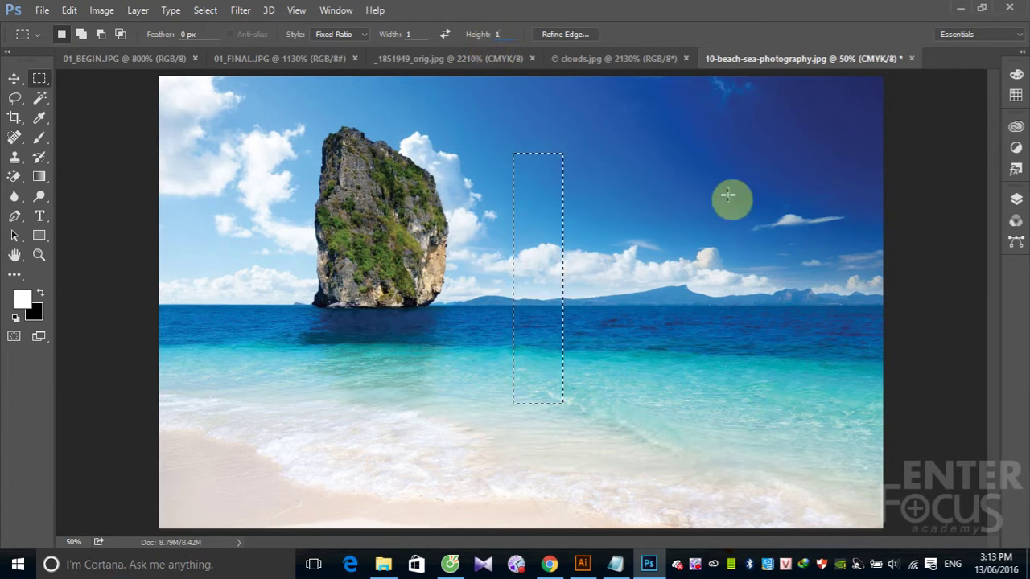
# Reset the ratio height to 1, draw a square in the sky, then set Style back to Normal
pyautogui.click(657, 149)
pyautogui.moveTo(563, 115); pyautogui.dragTo(773, 325)
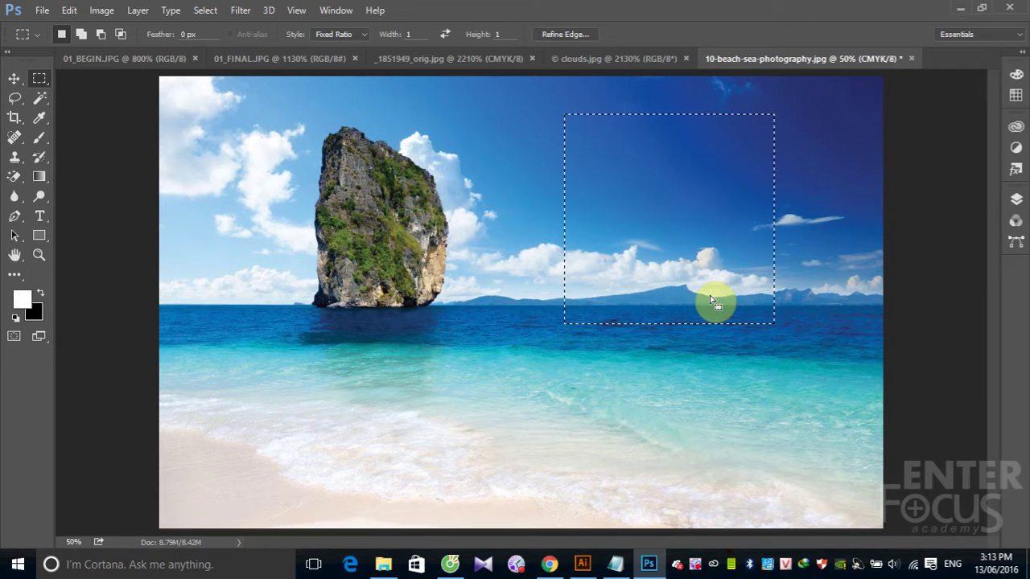
pyautogui.click(363, 35)
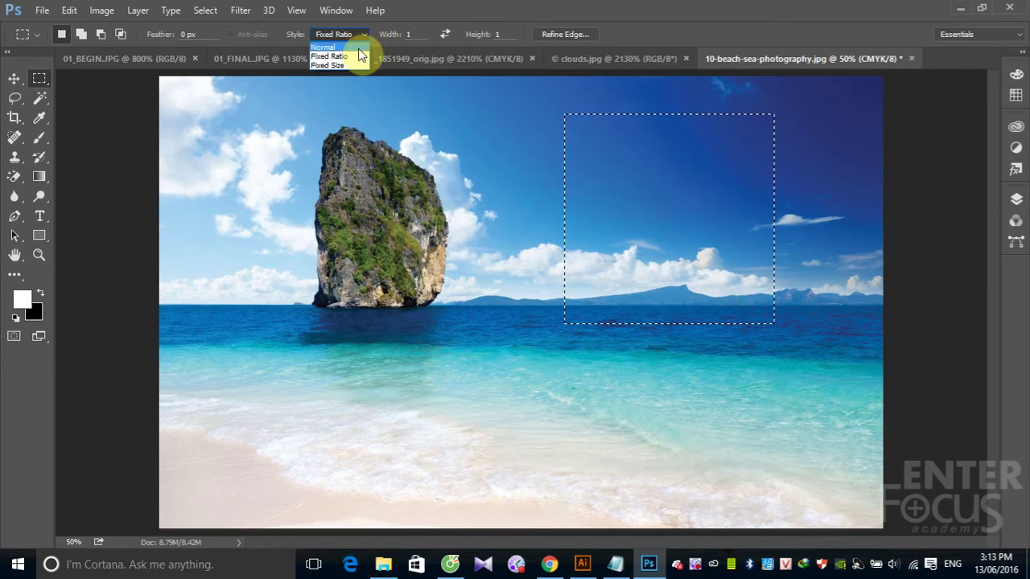
pyautogui.click(358, 40)
# Replace it with a Shift-constrained square over the clouds and distant hills
pyautogui.click(557, 180)
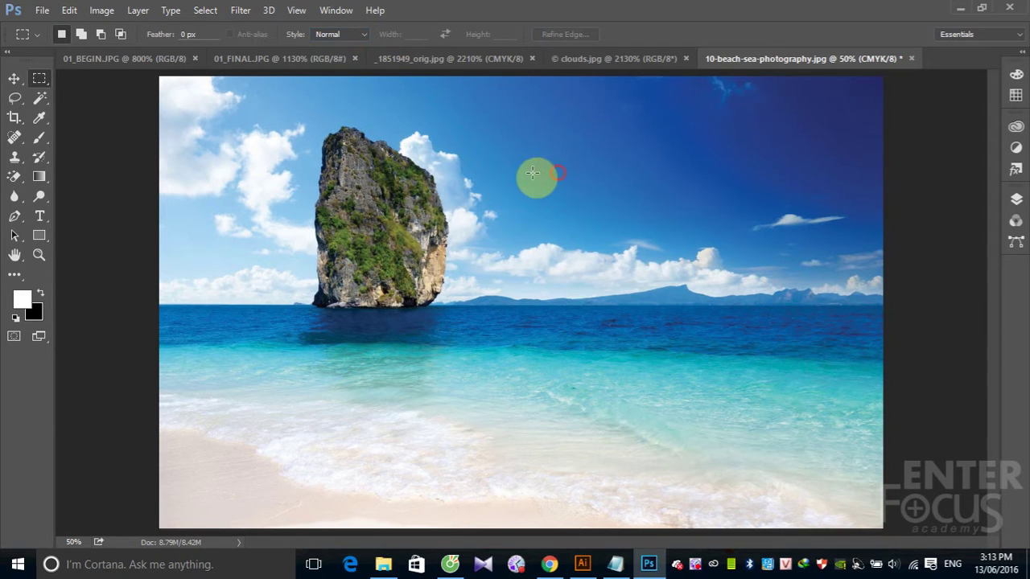
pyautogui.moveTo(512, 148)
pyautogui.mouseDown()
pyautogui.moveTo(791, 438)
pyautogui.moveTo(609, 271)
pyautogui.mouseUp()
pyautogui.moveTo(679, 331); pyautogui.dragTo(681, 332)
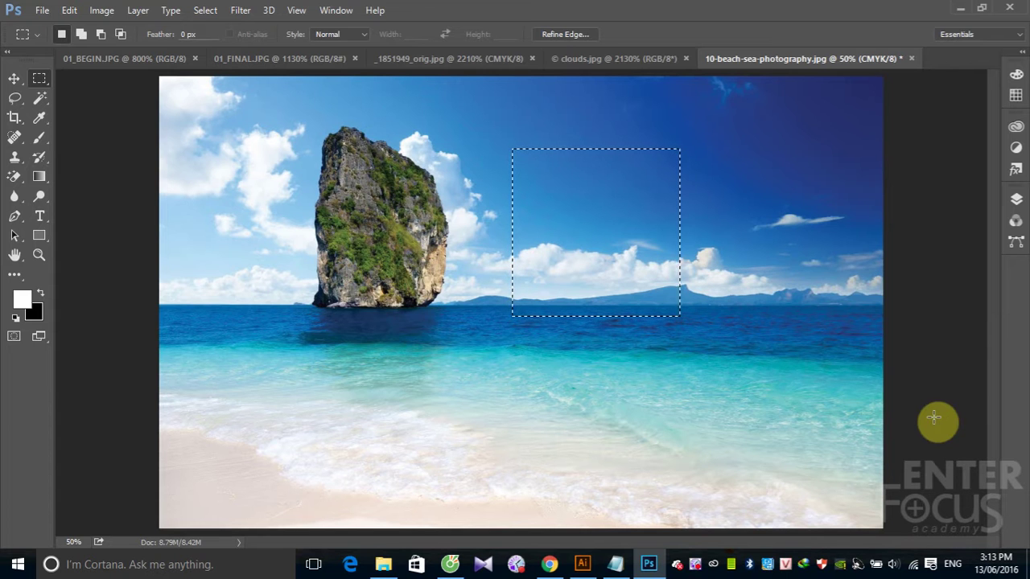
pyautogui.click(362, 35)
# Set Style to Fixed Size 64 × 64 px and place a square selection in the upper sky
pyautogui.click(356, 66)
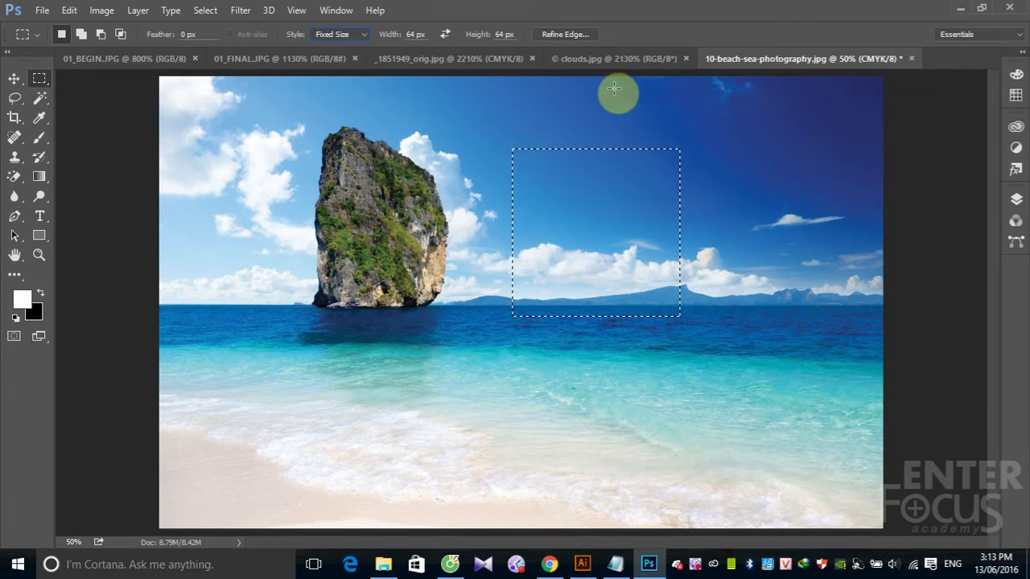
pyautogui.click(530, 118)
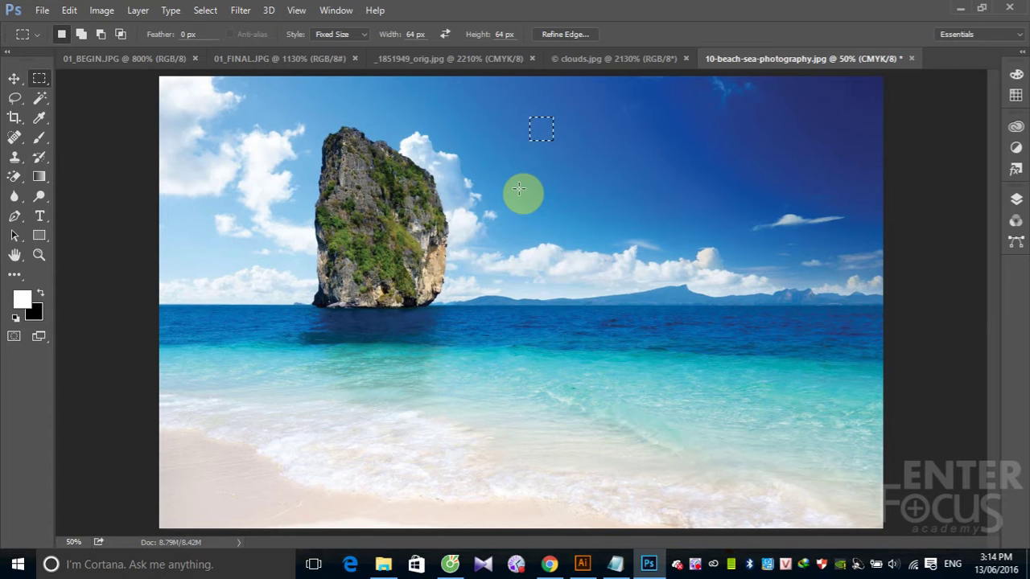
pyautogui.click(42, 10)
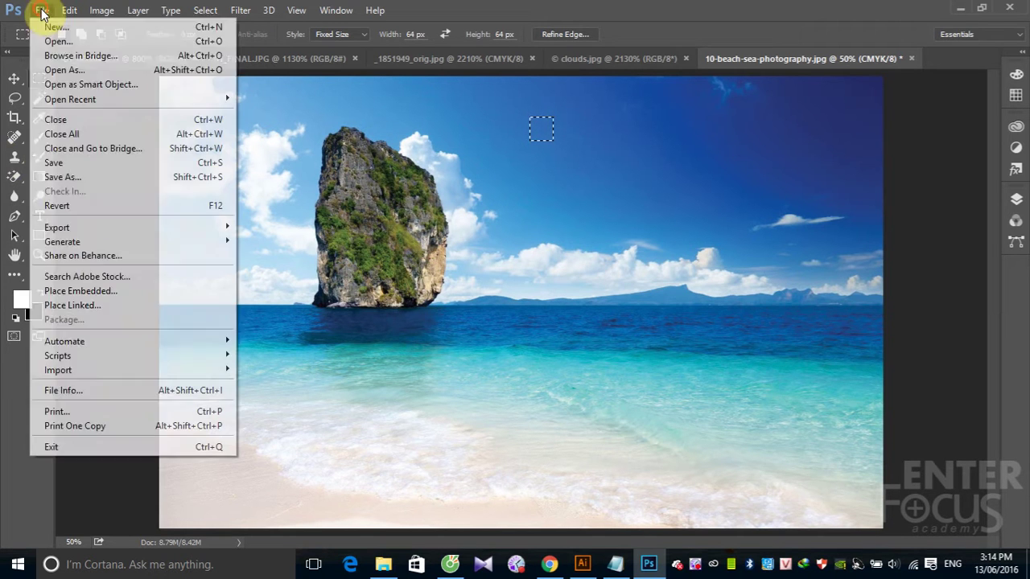
pyautogui.click(55, 28)
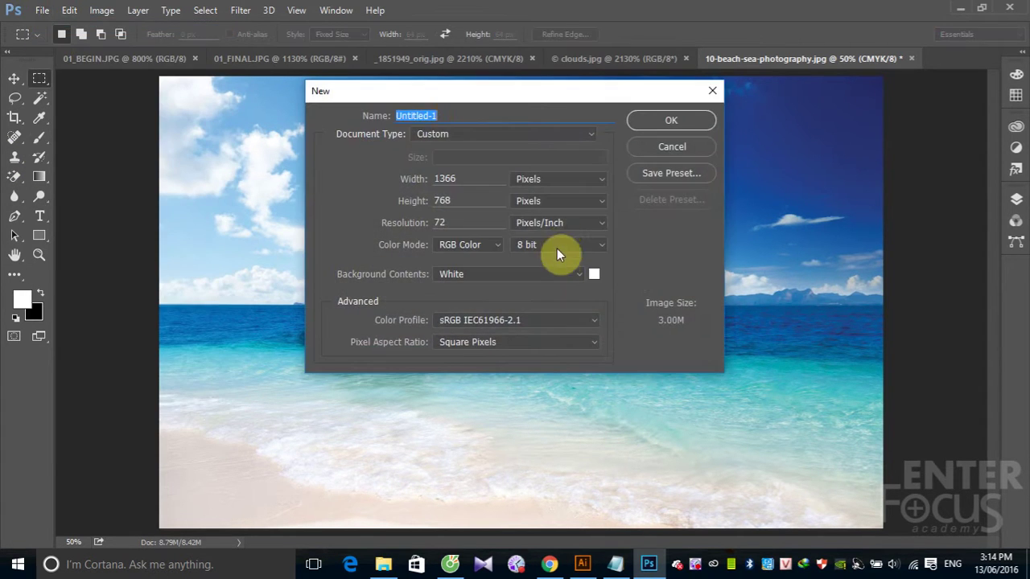
pyautogui.click(594, 139)
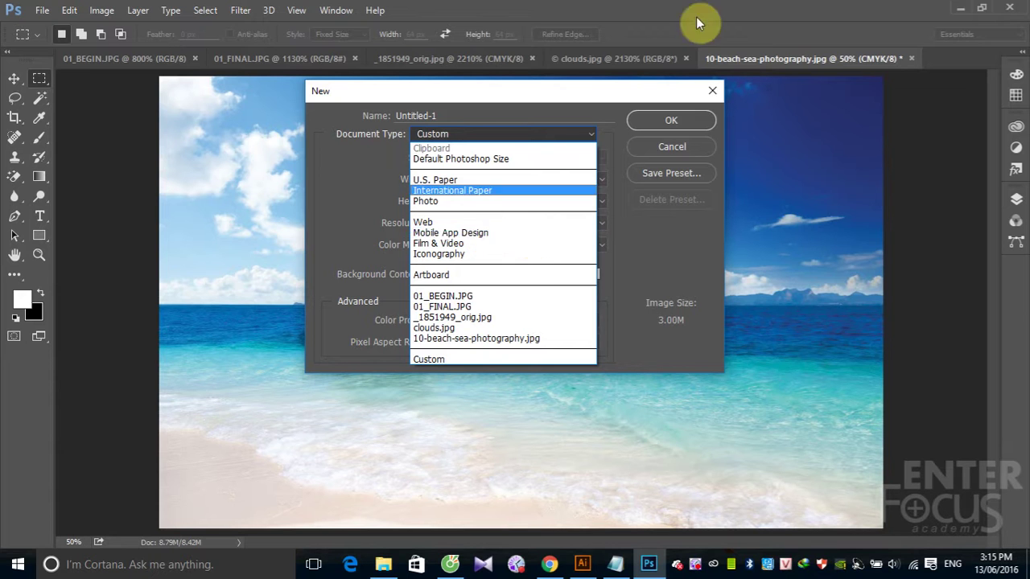
pyautogui.click(682, 153)
# Dismiss the New Document dialog, review the 64 px Fixed Size settings, then set Style to Normal
pyautogui.click(662, 148)
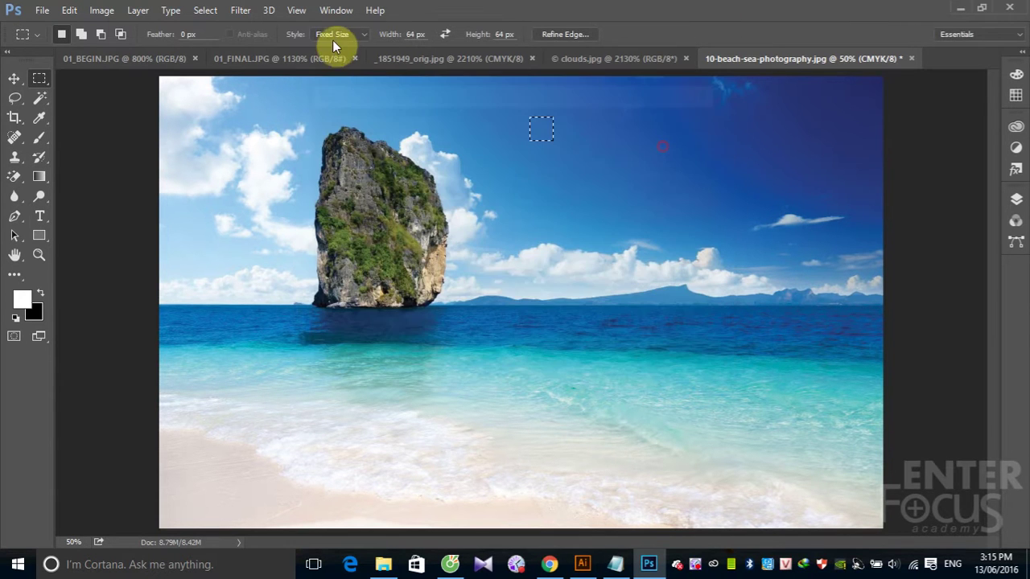
pyautogui.click(368, 36)
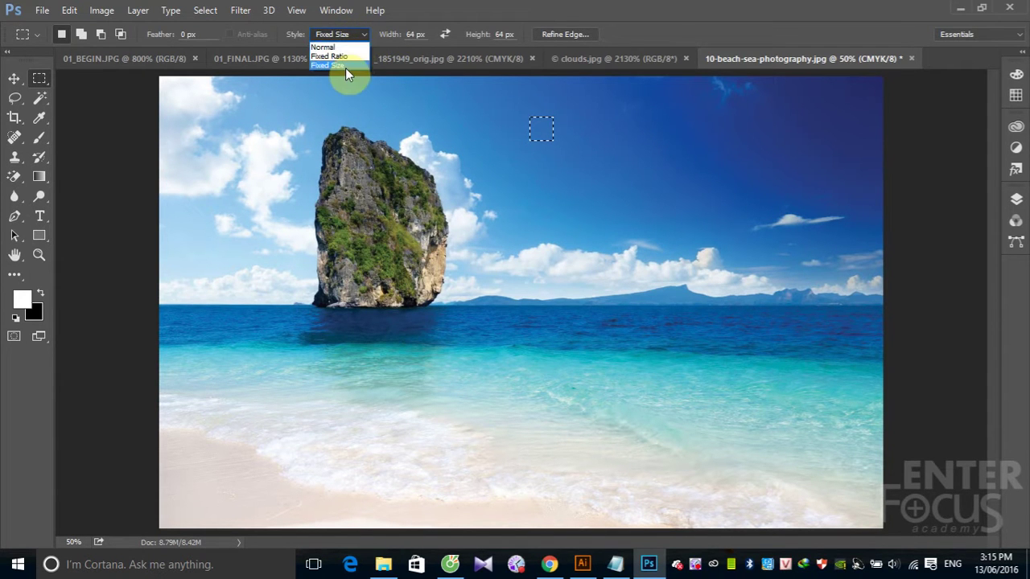
pyautogui.click(345, 67)
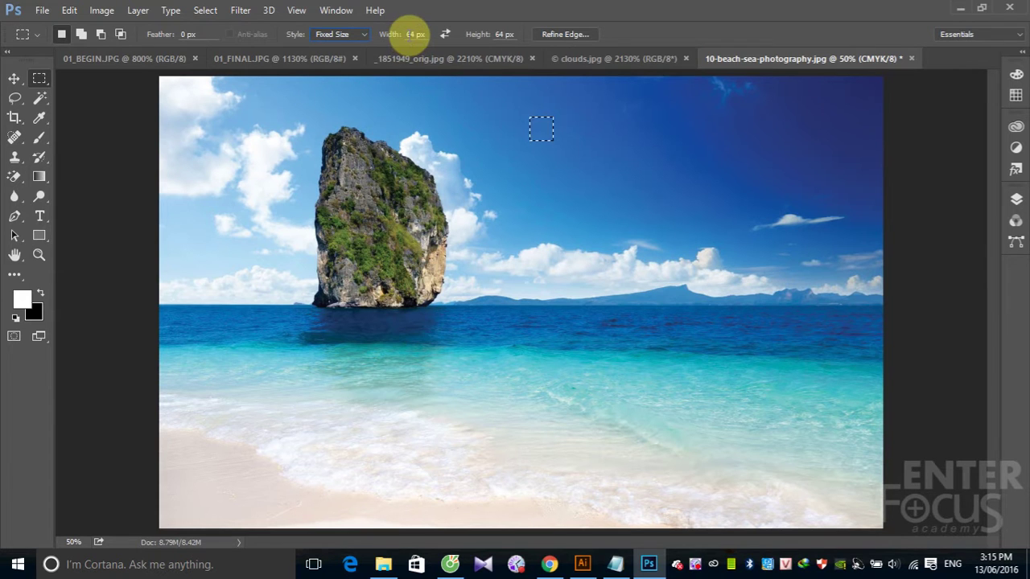
pyautogui.click(413, 34)
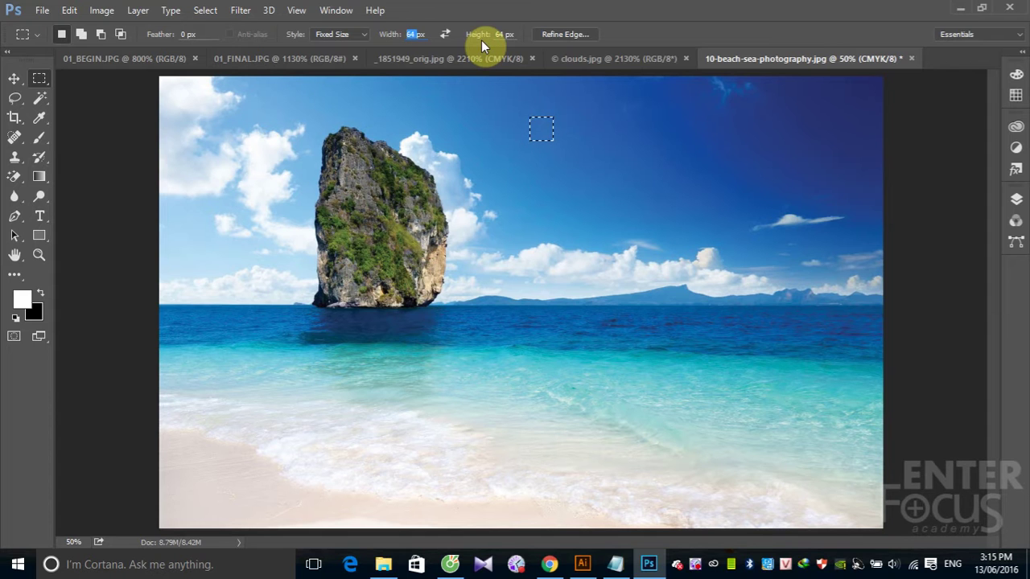
pyautogui.click(365, 32)
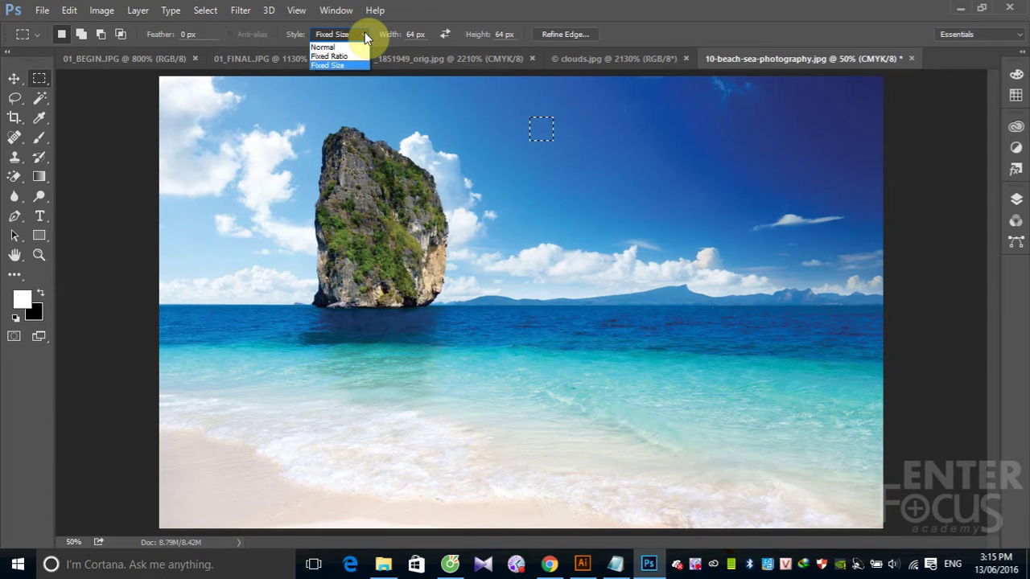
pyautogui.click(350, 47)
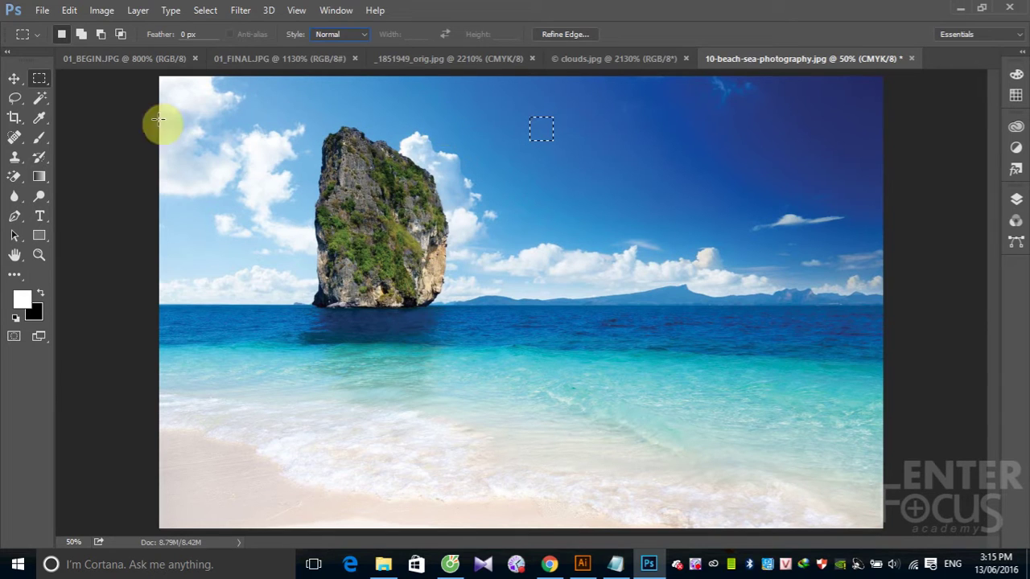
# Deselect the small square, draw a larger rectangle in the sky right of the rock, and zoom in
pyautogui.click(592, 165)
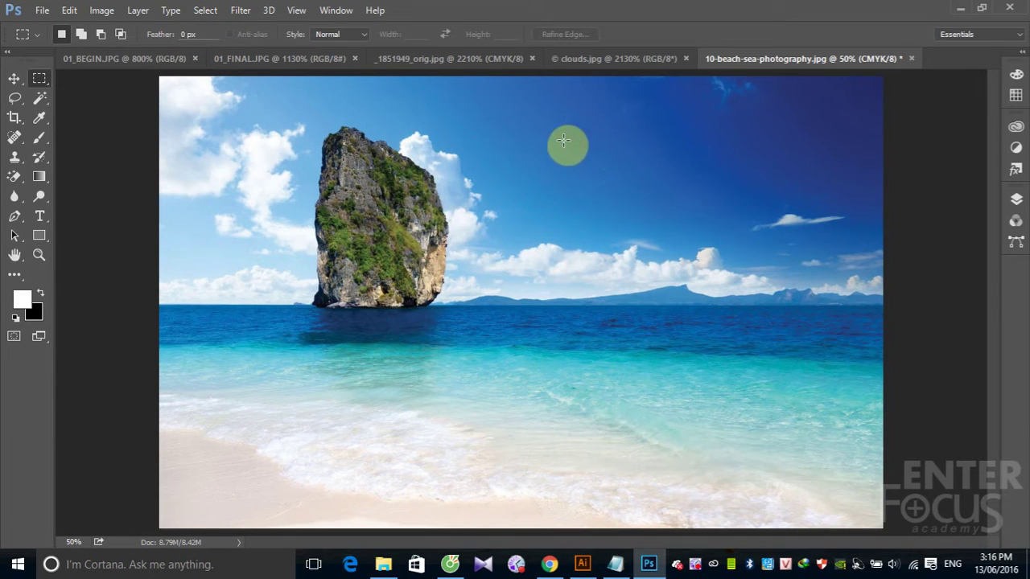
pyautogui.moveTo(563, 140); pyautogui.dragTo(680, 209)
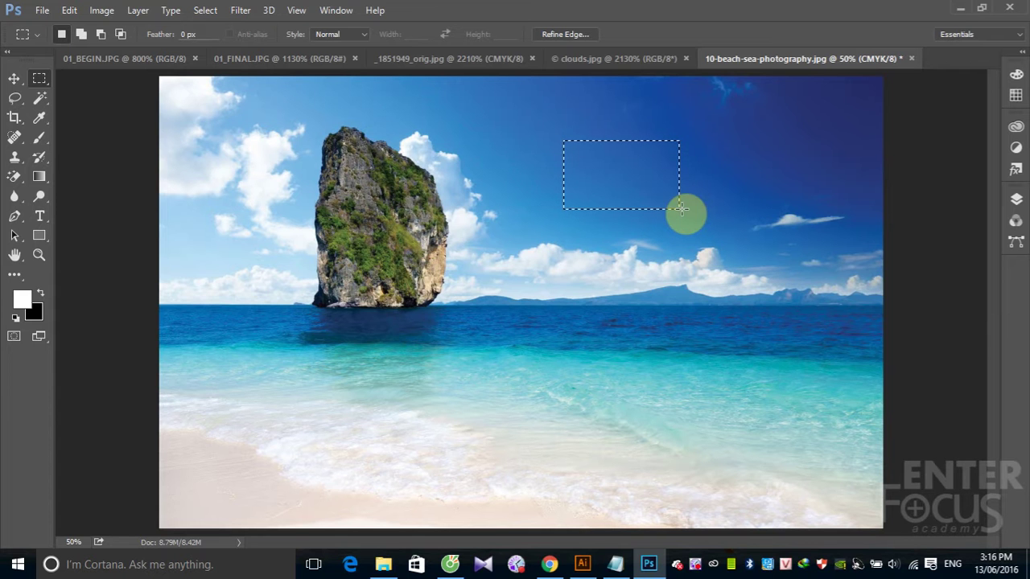
pyautogui.hotkey('ctrl', 'space')
pyautogui.moveTo(552, 120); pyautogui.dragTo(746, 278)
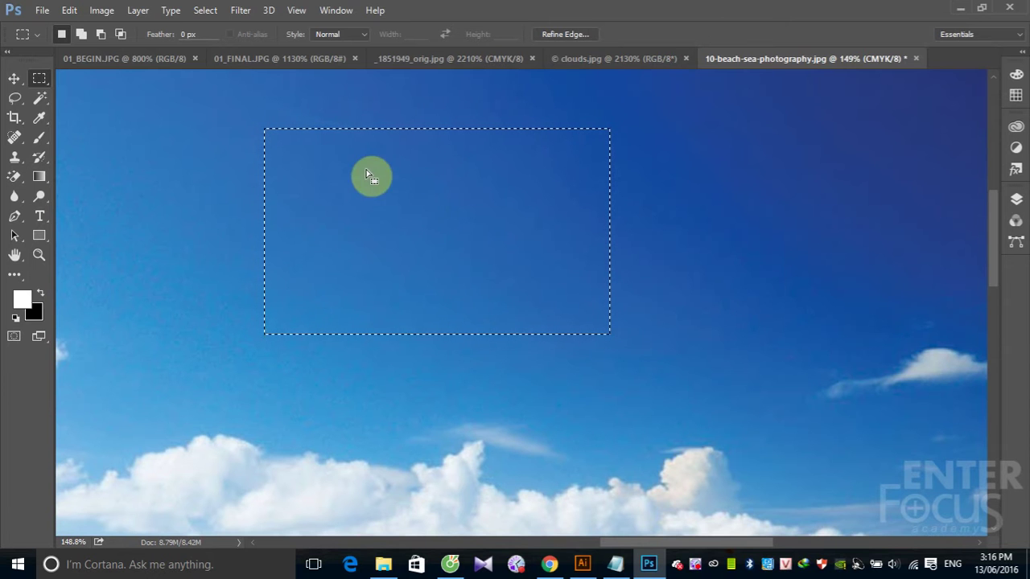
# Fill the rectangular sky selection with solid red via Edit > Fill
pyautogui.click(41, 10)
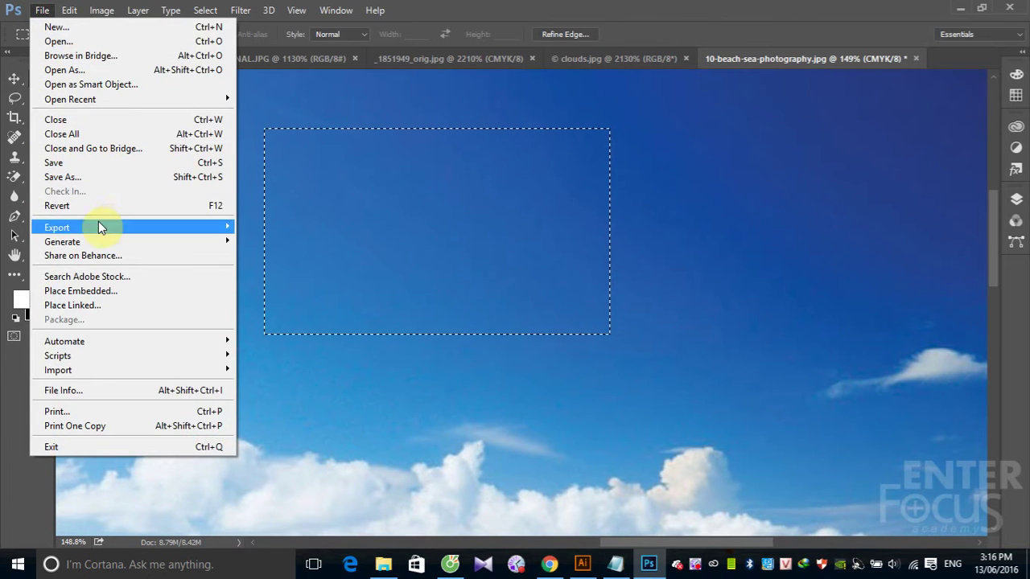
pyautogui.click(69, 10)
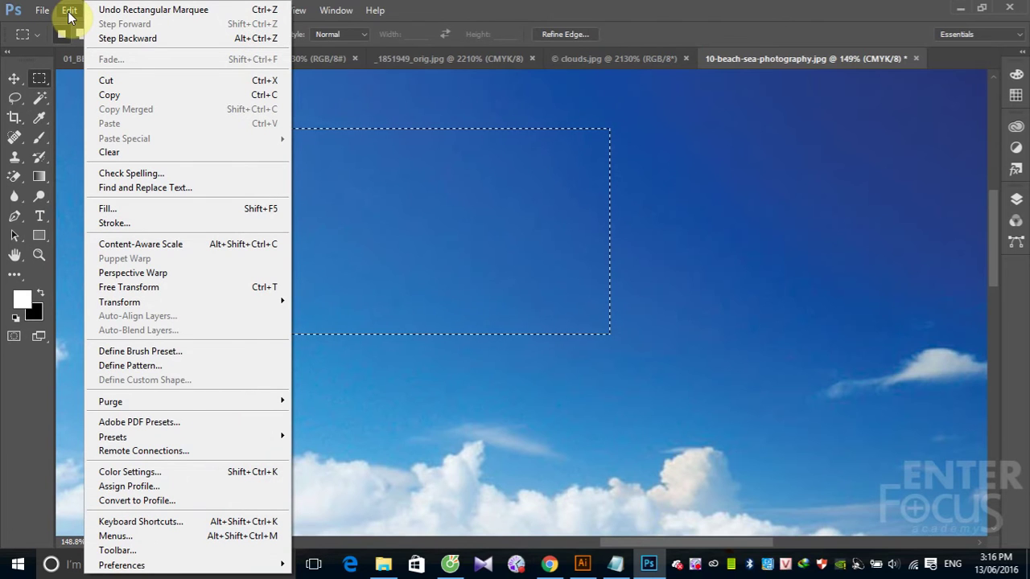
pyautogui.click(118, 209)
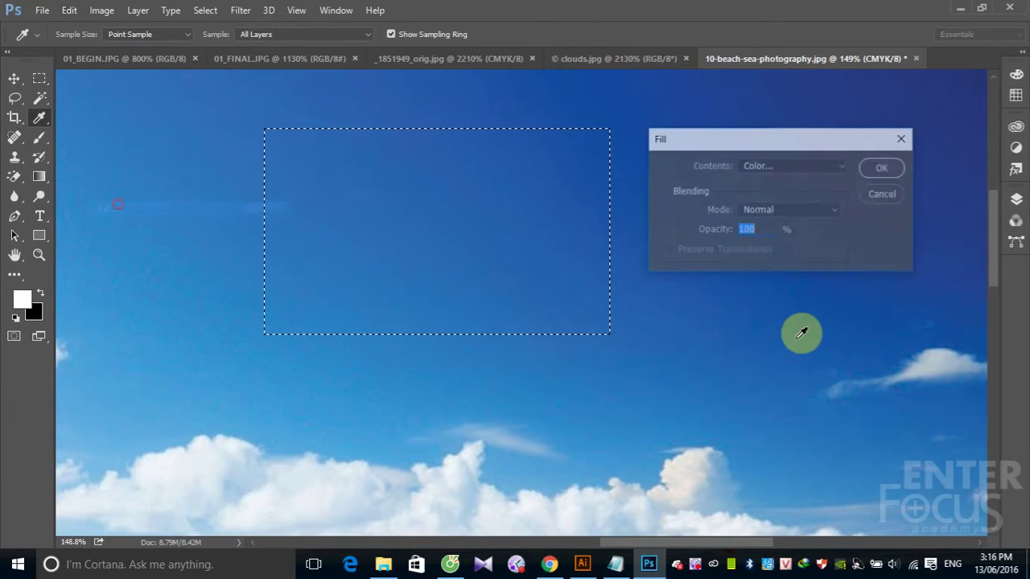
pyautogui.click(879, 169)
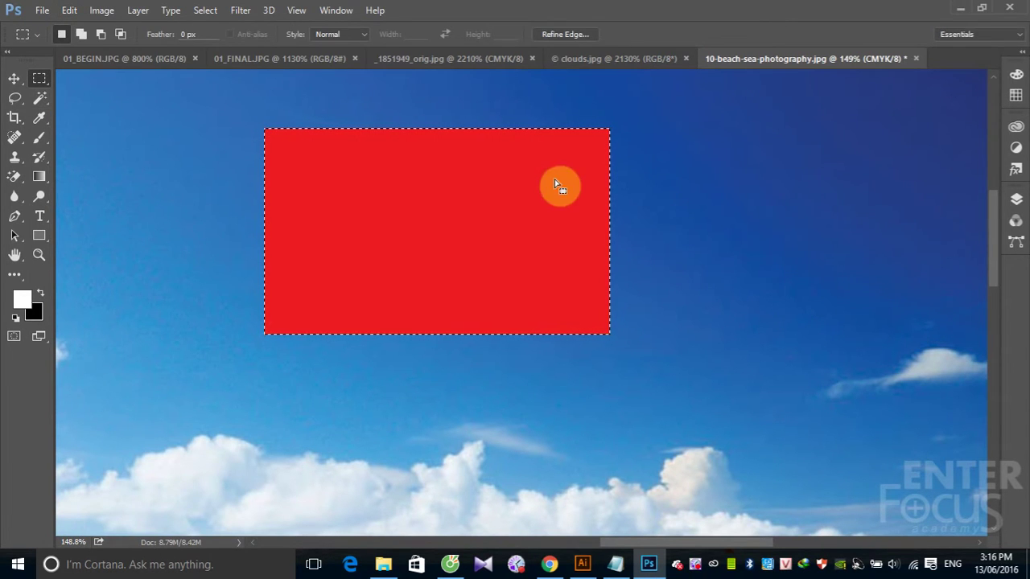
# Zoom in on the red rectangle's corner, fit the photo on screen, then zoom and pan to the sky beside it
pyautogui.moveTo(571, 107); pyautogui.dragTo(633, 165)
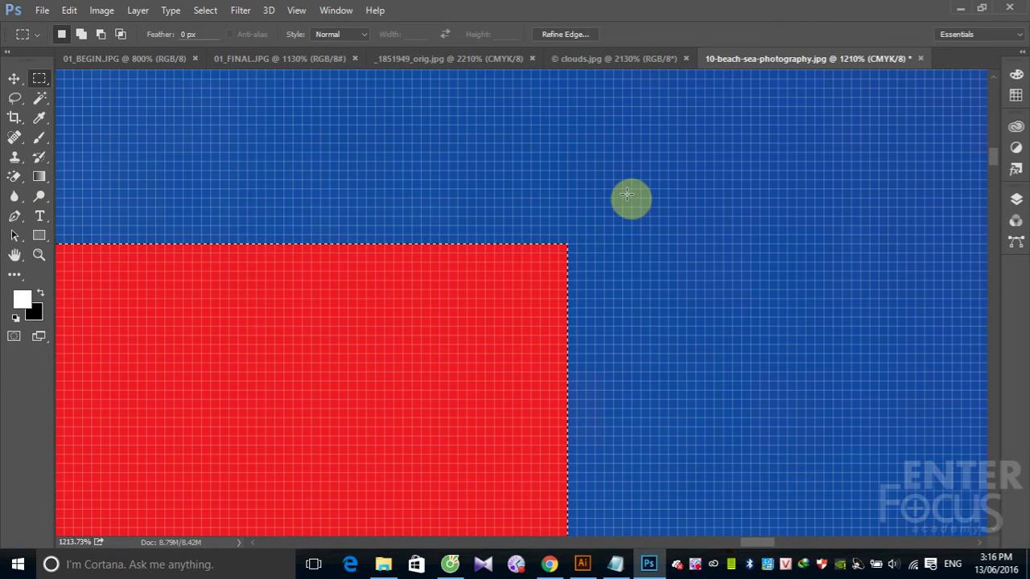
pyautogui.hotkey('ctrl', '0')
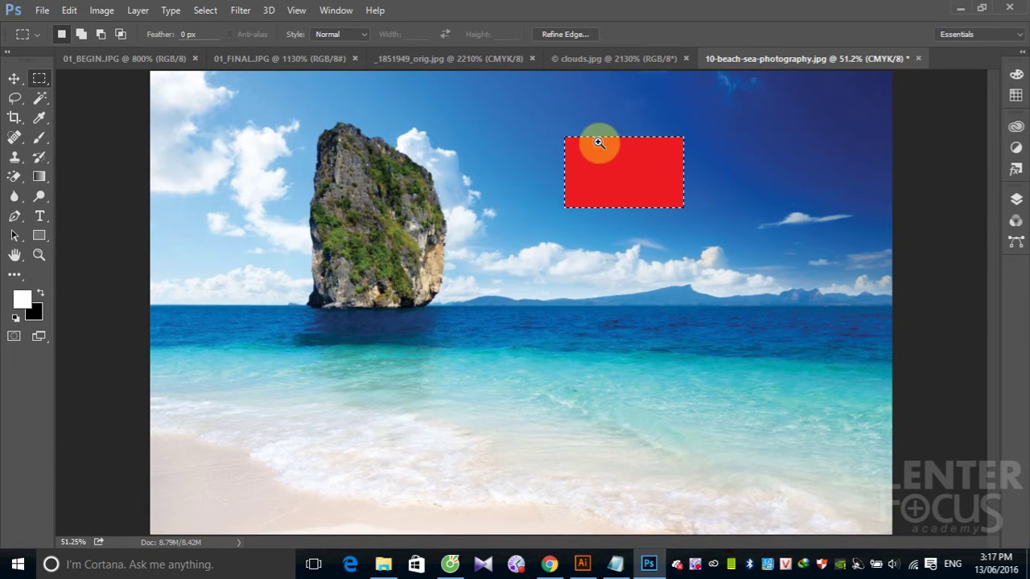
pyautogui.moveTo(454, 117); pyautogui.dragTo(859, 245)
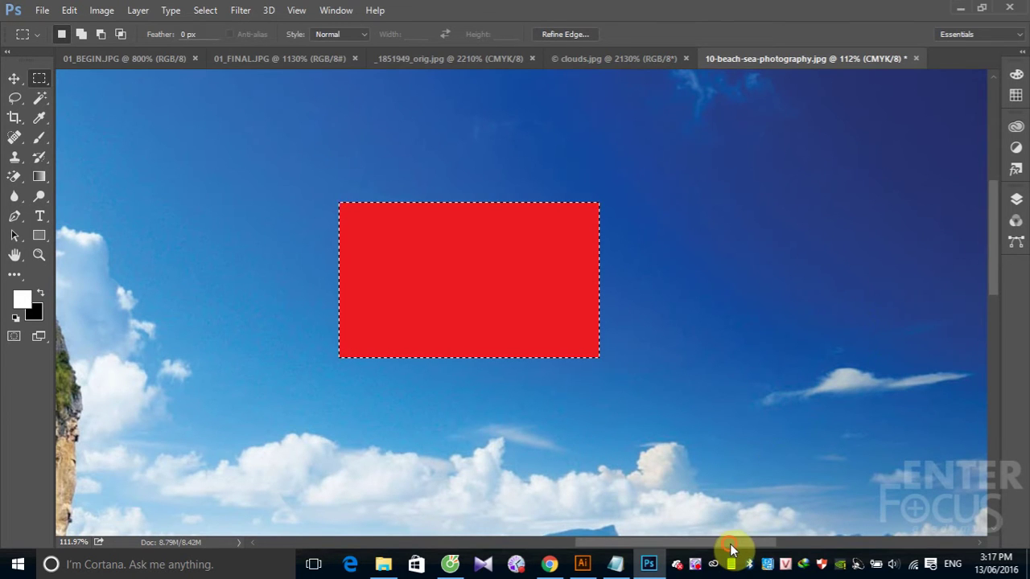
pyautogui.moveTo(726, 535); pyautogui.dragTo(774, 541)
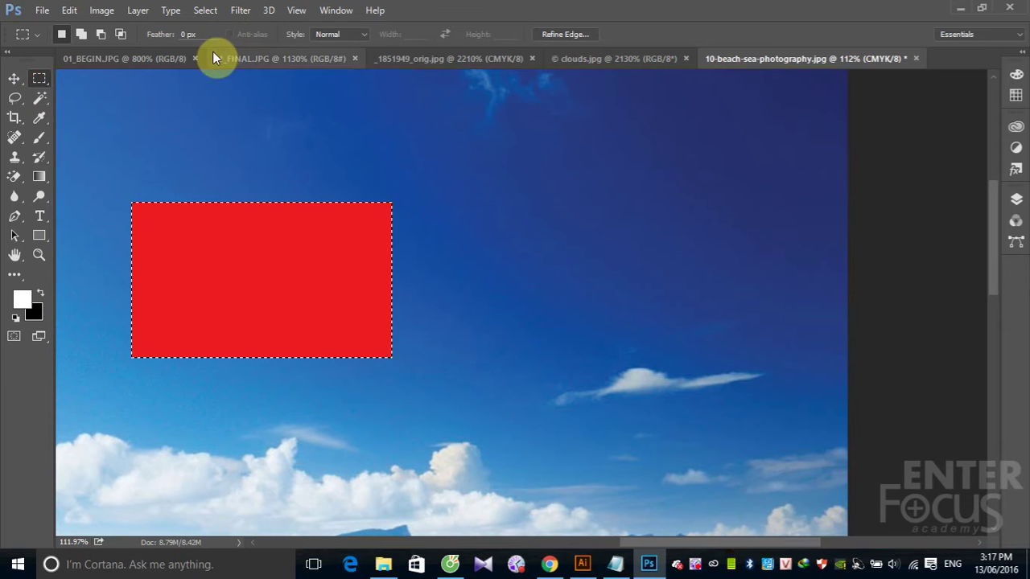
# Set Feather to 20 px and drag a new selection in the sky right of the red rectangle
pyautogui.click(184, 34)
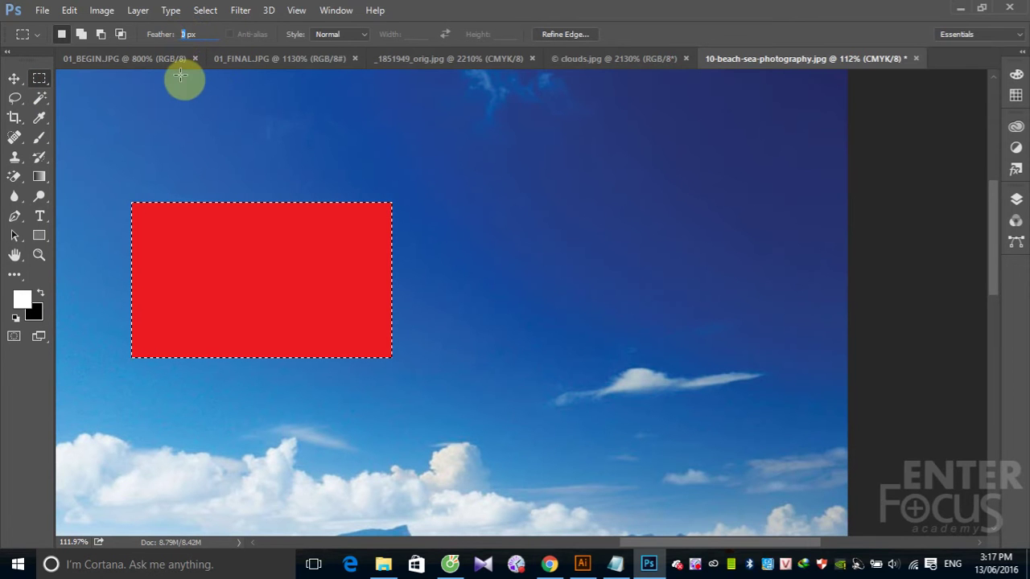
pyautogui.write('2')
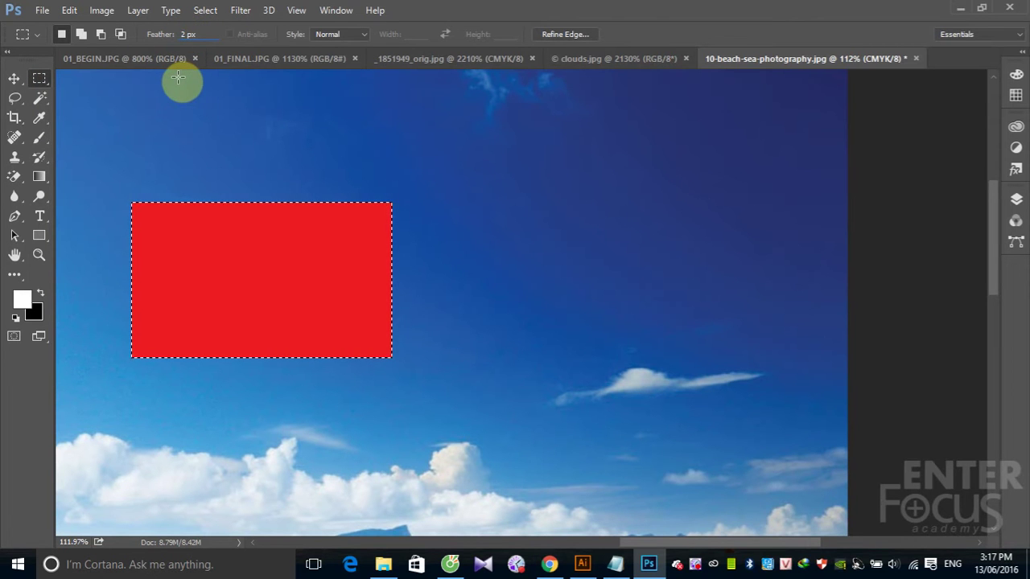
pyautogui.write('0')
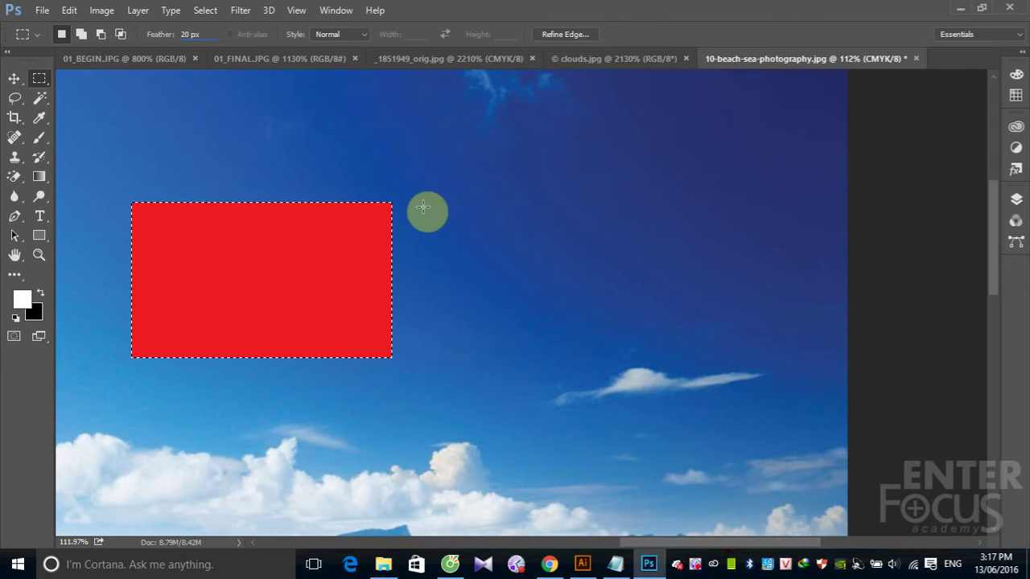
pyautogui.moveTo(422, 205)
pyautogui.mouseDown()
pyautogui.moveTo(596, 314)
pyautogui.moveTo(717, 359)
pyautogui.mouseUp()
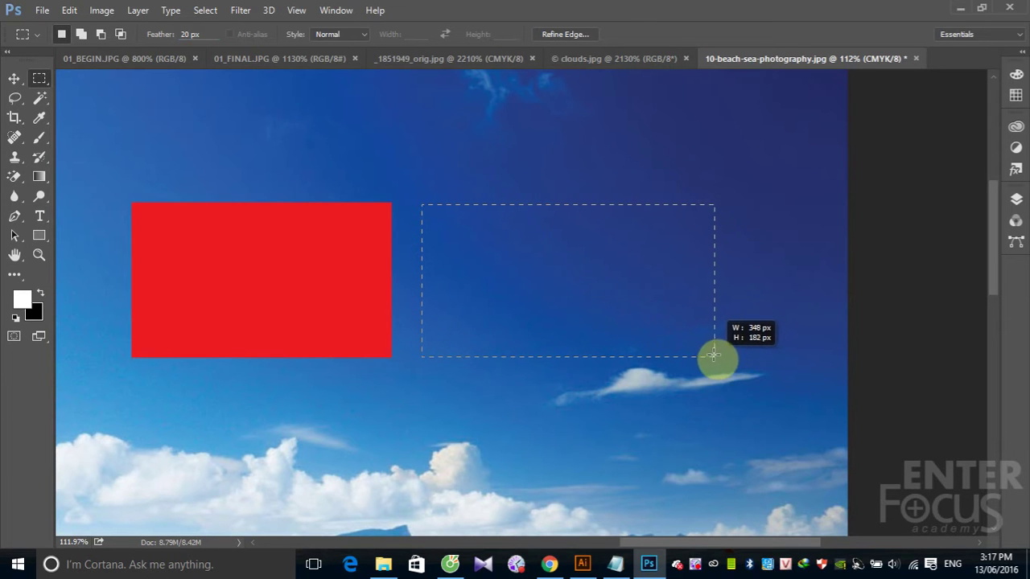
pyautogui.moveTo(718, 359); pyautogui.dragTo(731, 358)
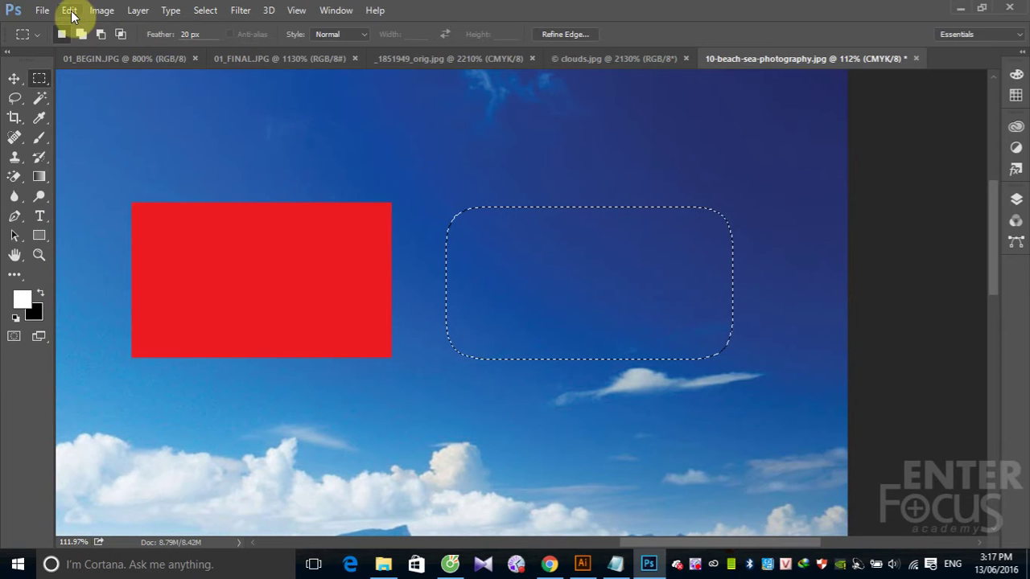
# Fill the feathered round-cornered selection with red using Edit > Fill
pyautogui.click(69, 11)
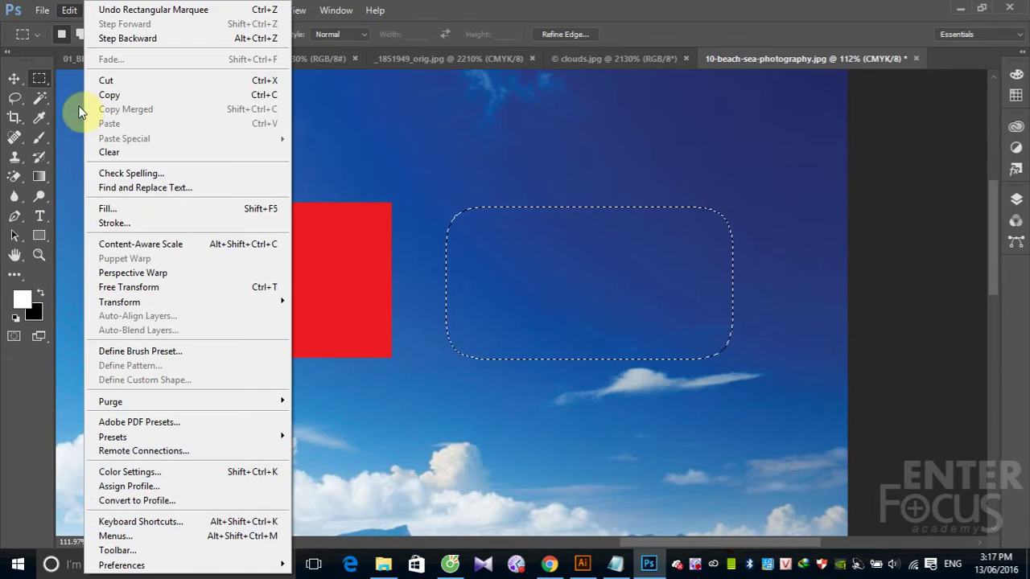
pyautogui.click(106, 204)
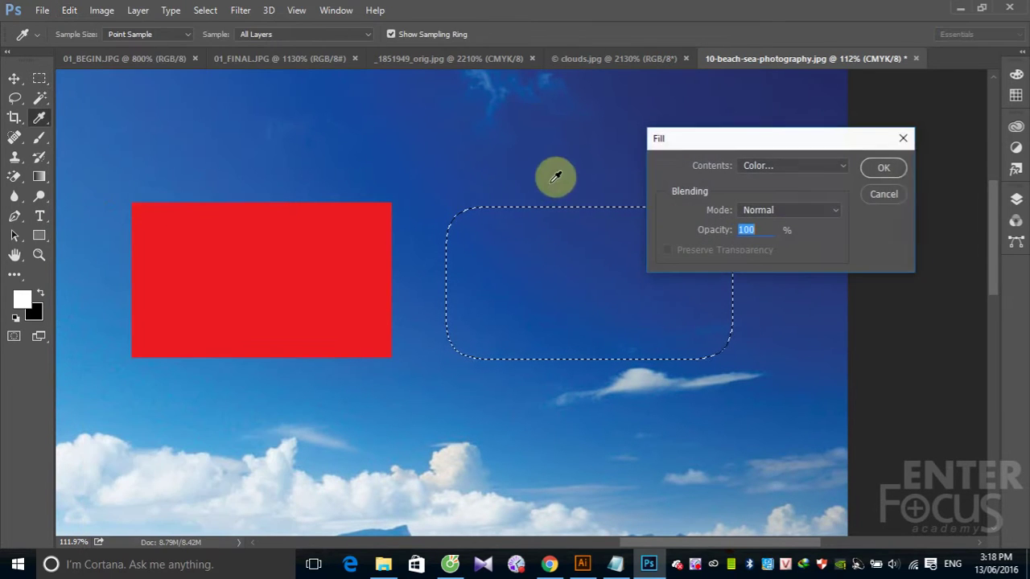
pyautogui.click(883, 169)
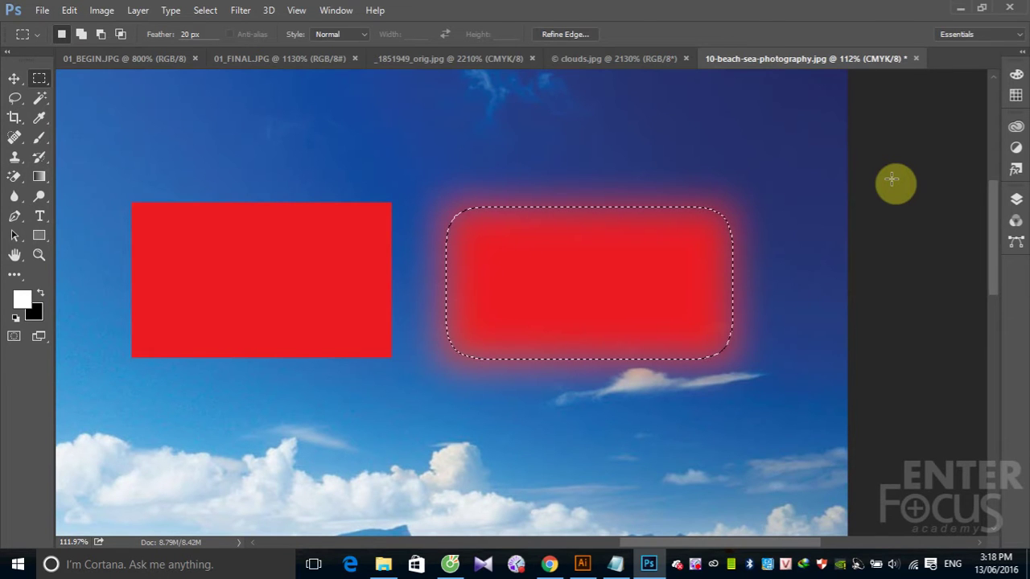
pyautogui.click(188, 34)
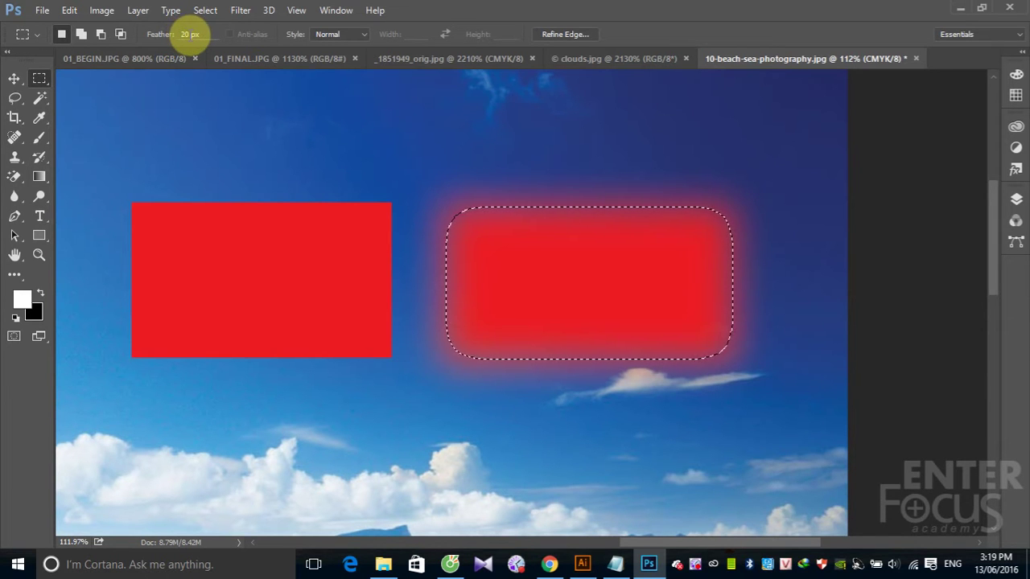
# With Feather at 20 px, drag six trial selections over the sky, then reset Feather to 0 px
pyautogui.write('20')
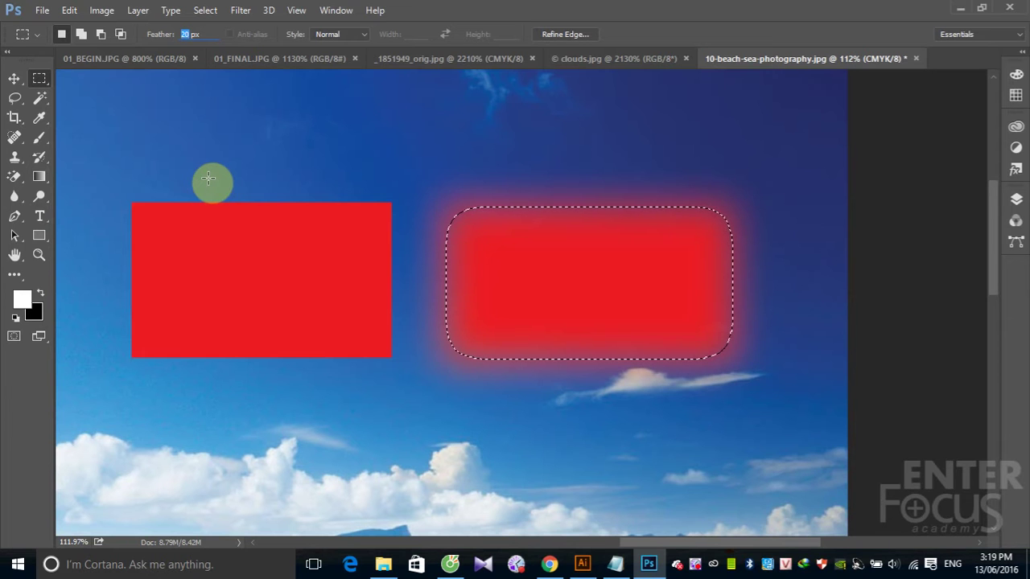
pyautogui.moveTo(192, 101); pyautogui.dragTo(382, 260)
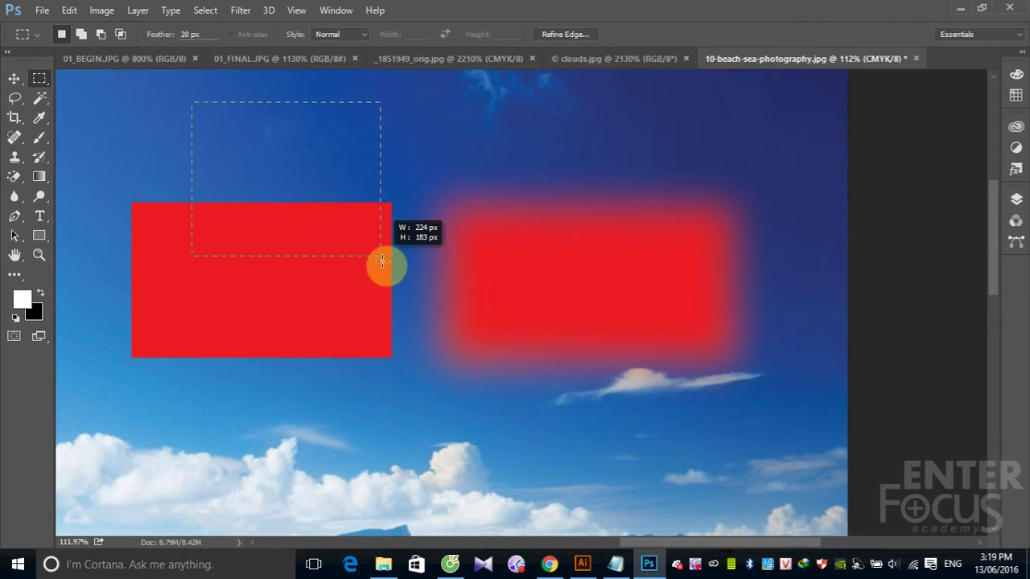
pyautogui.moveTo(555, 106); pyautogui.dragTo(697, 211)
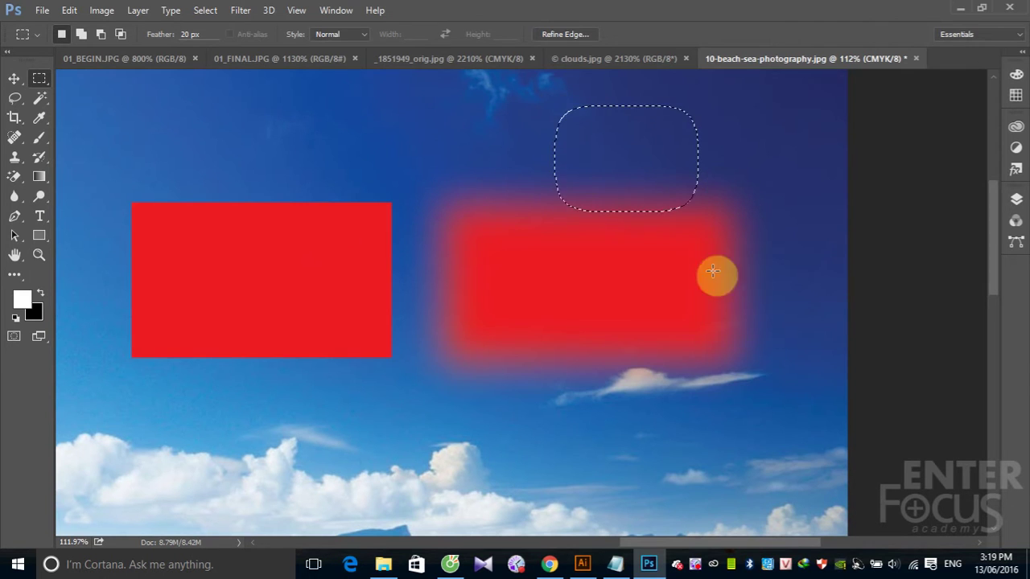
pyautogui.moveTo(590, 294); pyautogui.dragTo(831, 460)
pyautogui.moveTo(308, 301); pyautogui.dragTo(556, 494)
pyautogui.moveTo(101, 277); pyautogui.dragTo(267, 425)
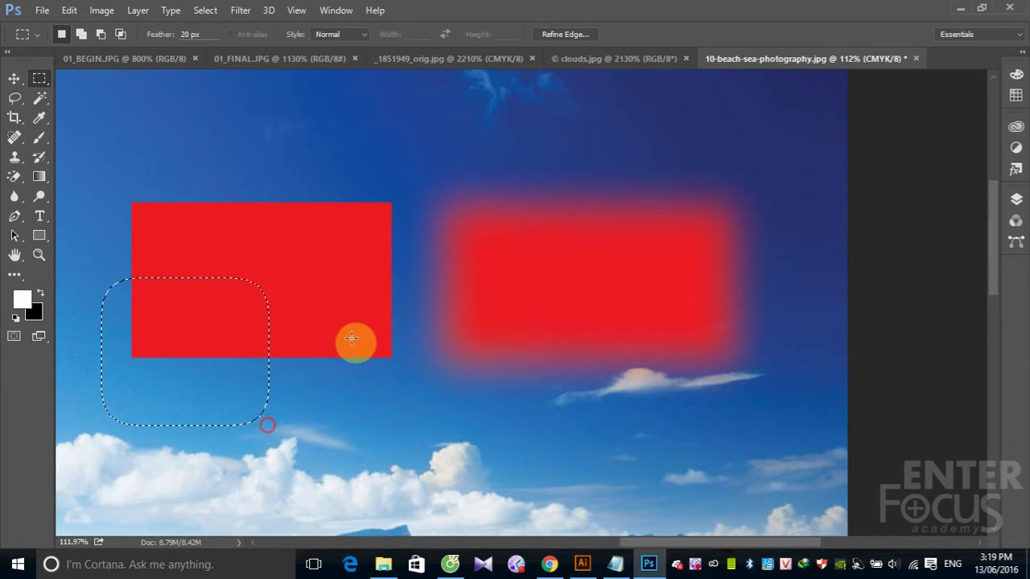
pyautogui.moveTo(332, 236); pyautogui.dragTo(637, 468)
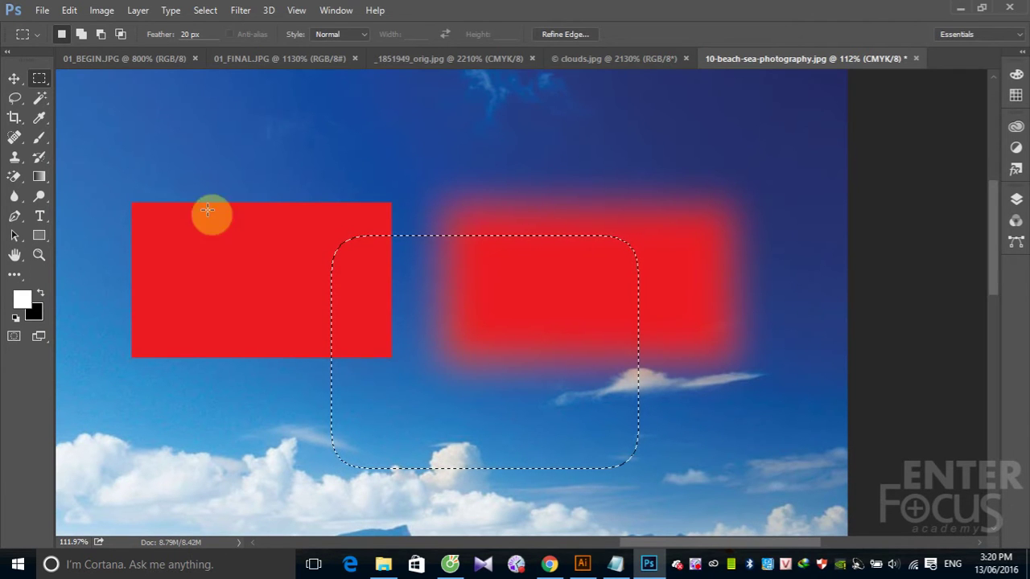
pyautogui.click(188, 34)
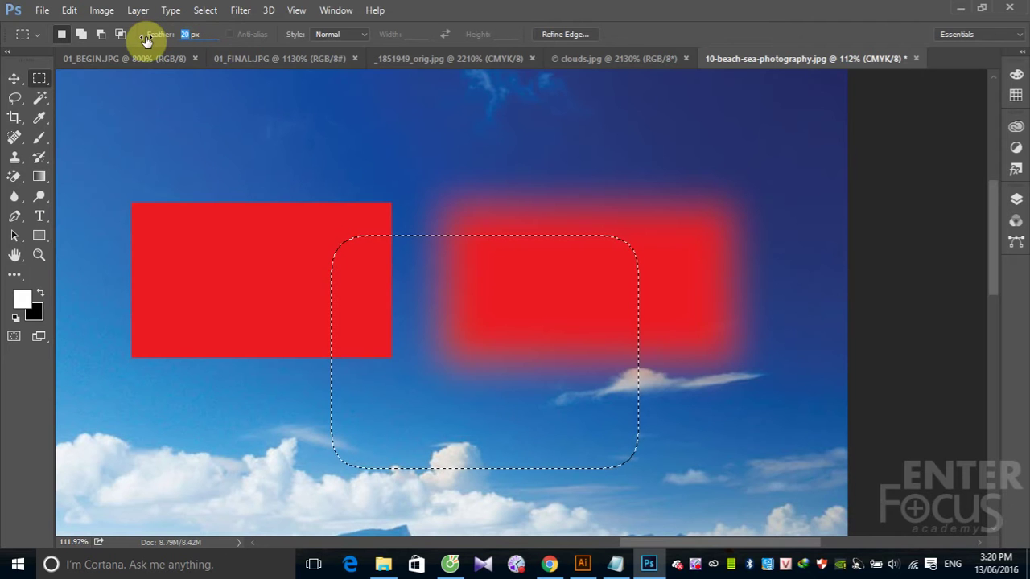
pyautogui.write('0')
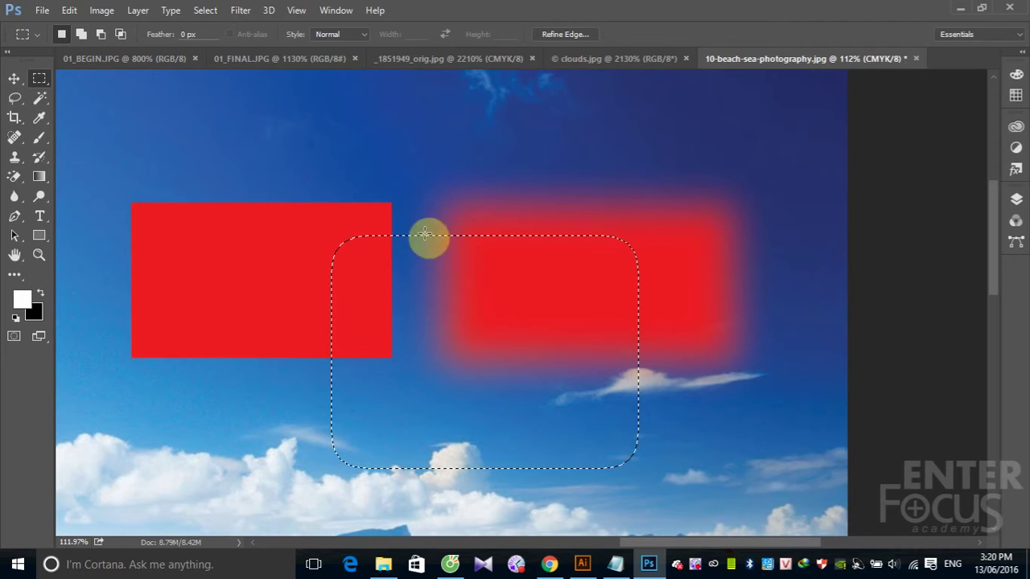
# Add two rectangles to the selection, then subtract three rectangles from it
pyautogui.click(81, 35)
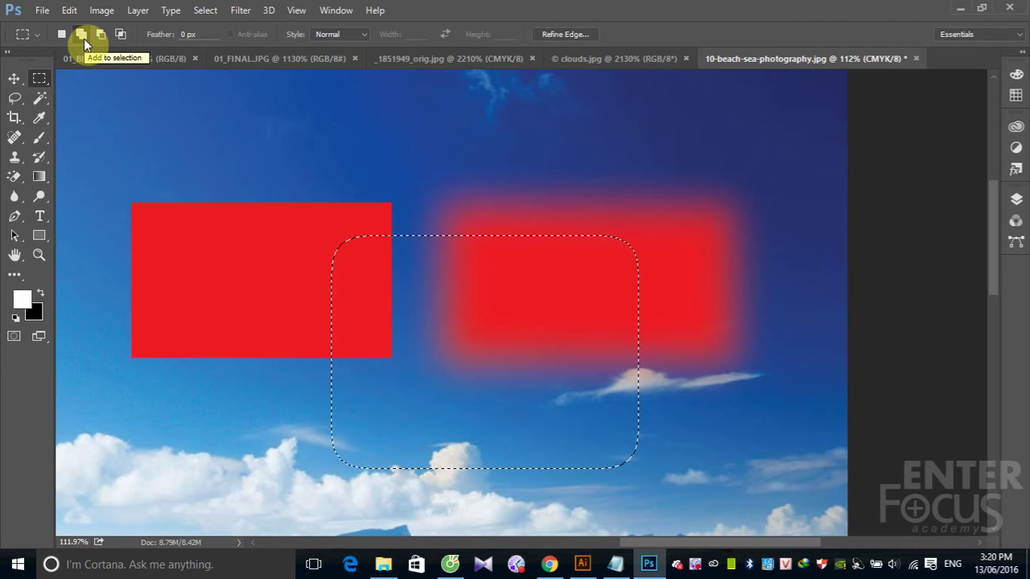
pyautogui.moveTo(216, 198); pyautogui.dragTo(399, 332)
pyautogui.moveTo(422, 140); pyautogui.dragTo(592, 285)
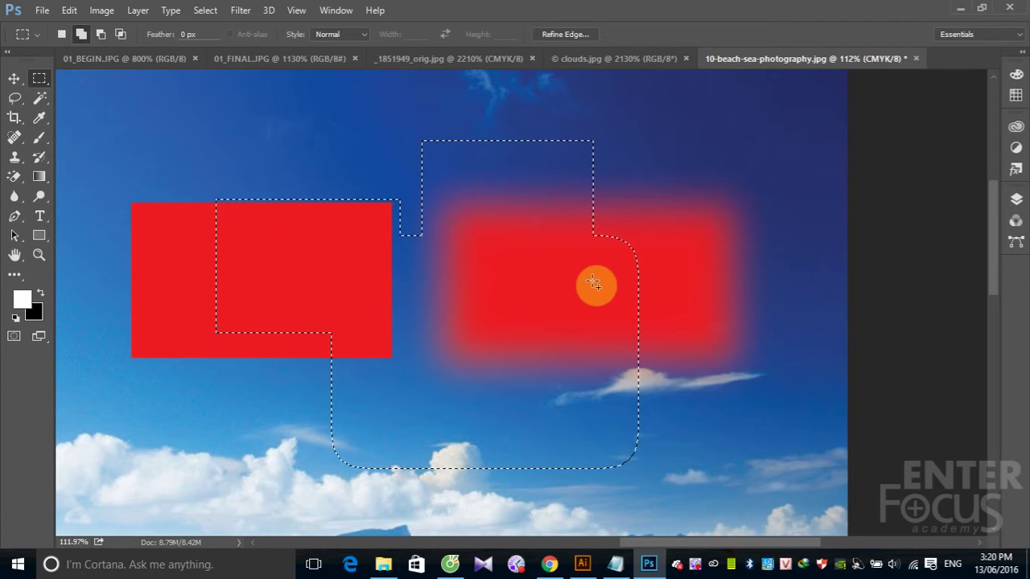
pyautogui.click(100, 35)
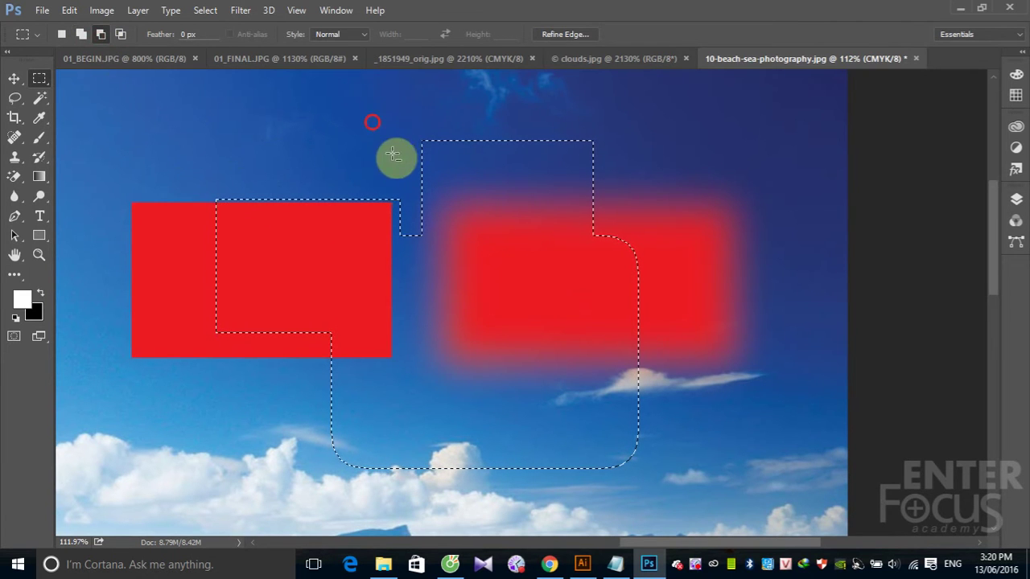
pyautogui.moveTo(371, 121); pyautogui.dragTo(633, 290)
pyautogui.moveTo(149, 167); pyautogui.dragTo(403, 355)
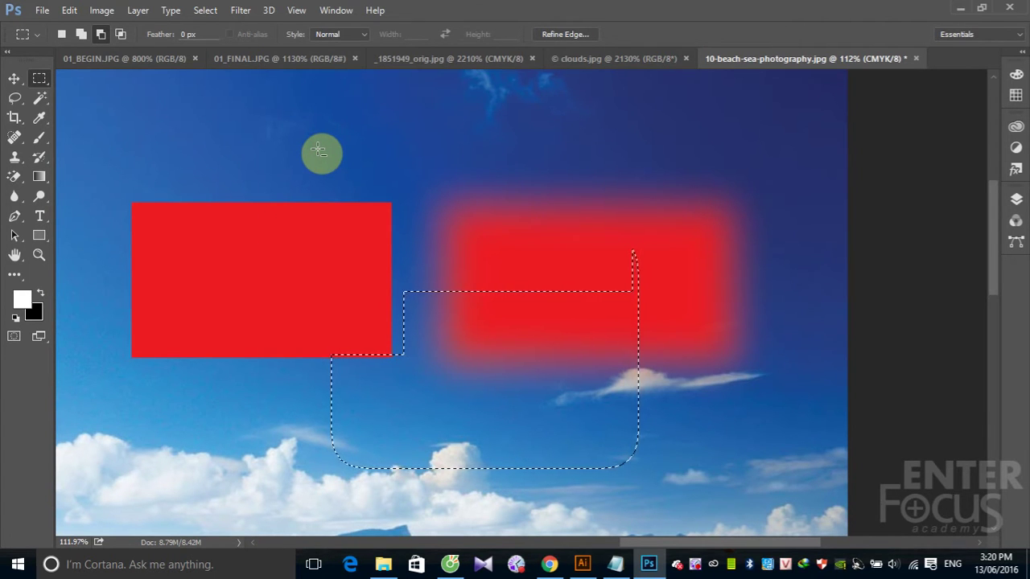
pyautogui.moveTo(256, 200); pyautogui.dragTo(725, 512)
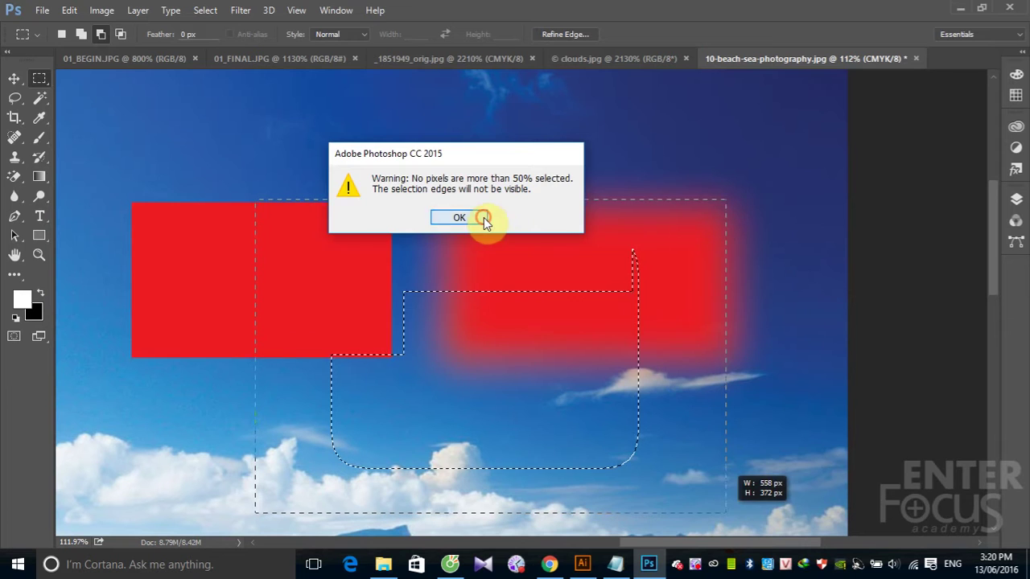
# Dismiss the empty-selection warning and select a plain rectangle over the blurred rectangle's top half
pyautogui.click(459, 218)
pyautogui.click(61, 33)
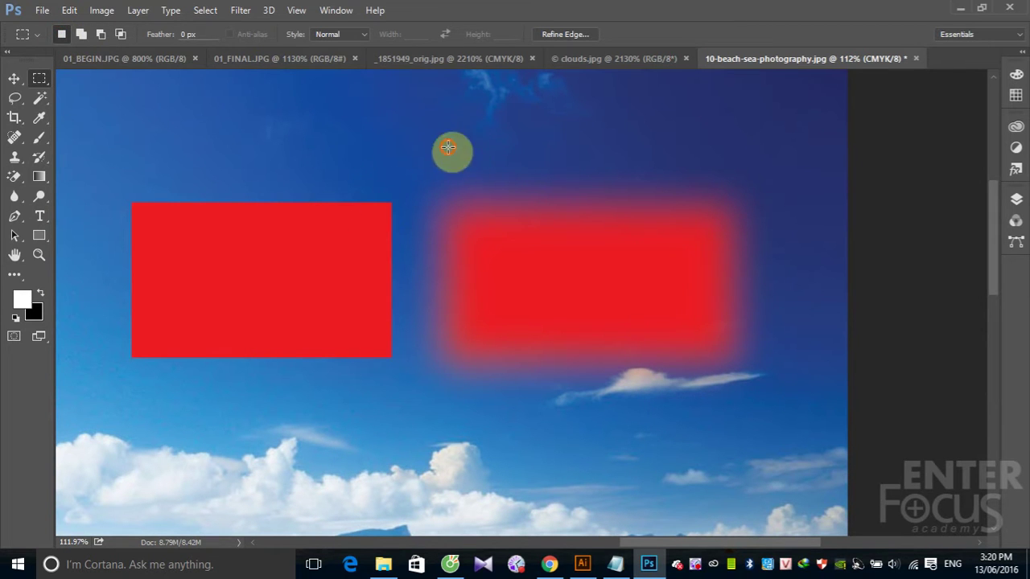
pyautogui.moveTo(448, 146); pyautogui.dragTo(654, 265)
pyautogui.click(206, 12)
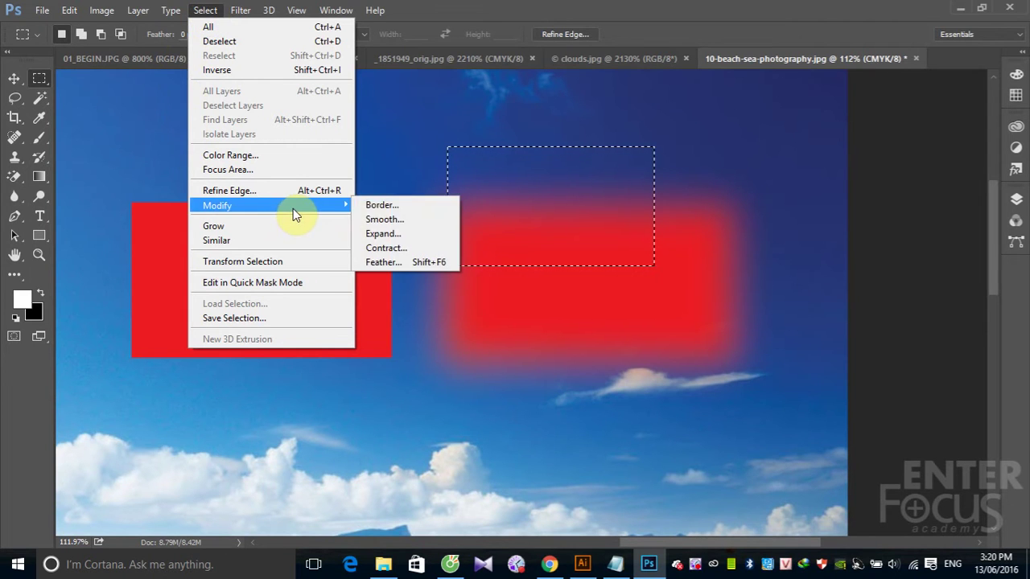
pyautogui.moveTo(217, 205)
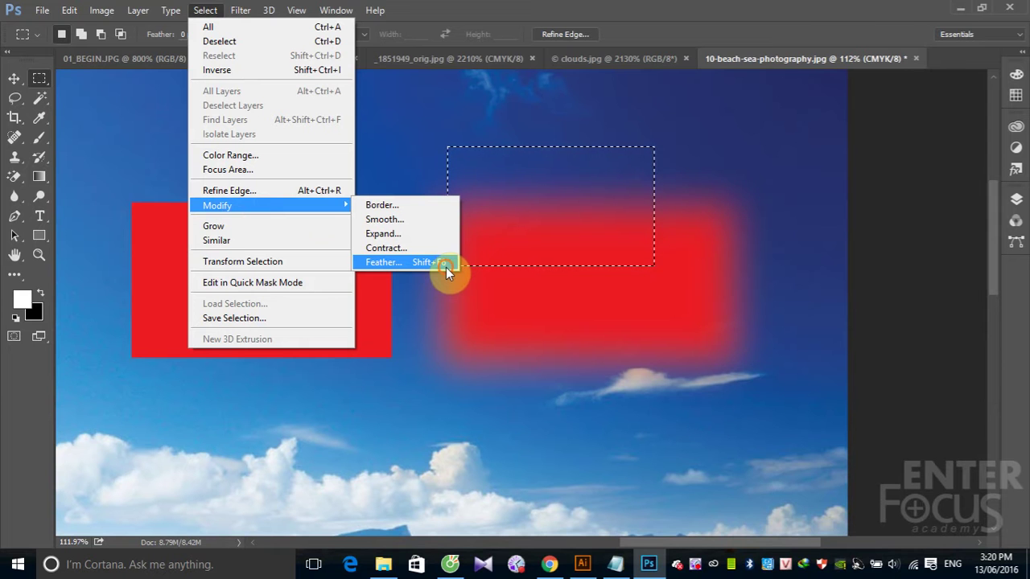
# Feather the rectangular selection by 30 pixels
pyautogui.click(446, 266)
pyautogui.moveTo(501, 156); pyautogui.dragTo(266, 133)
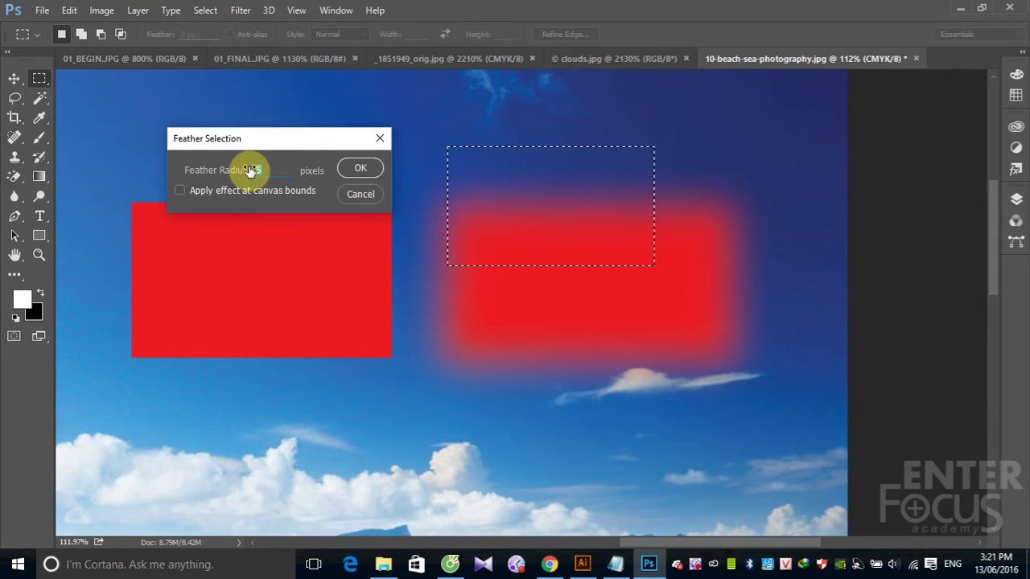
pyautogui.write('30')
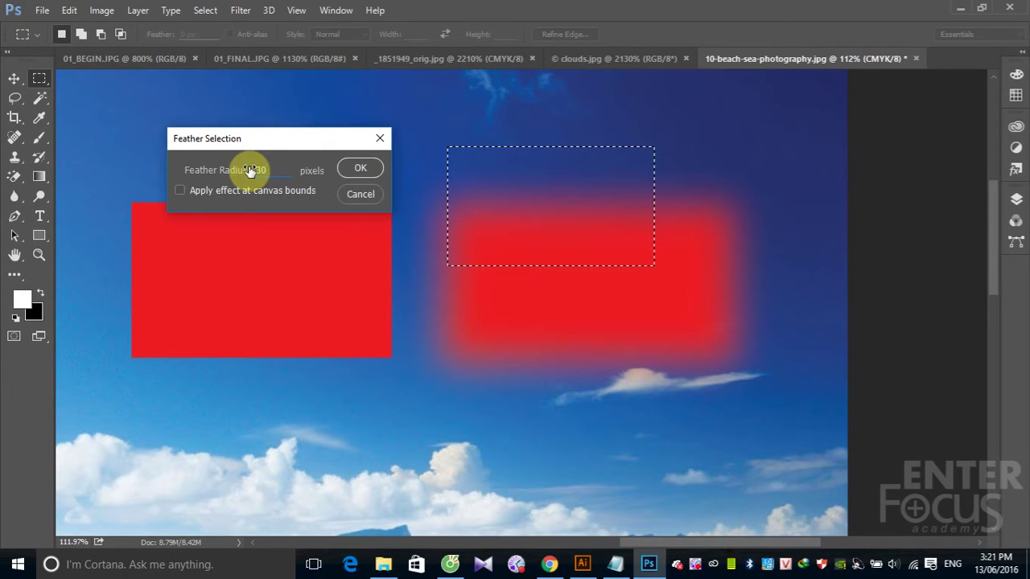
pyautogui.click(360, 167)
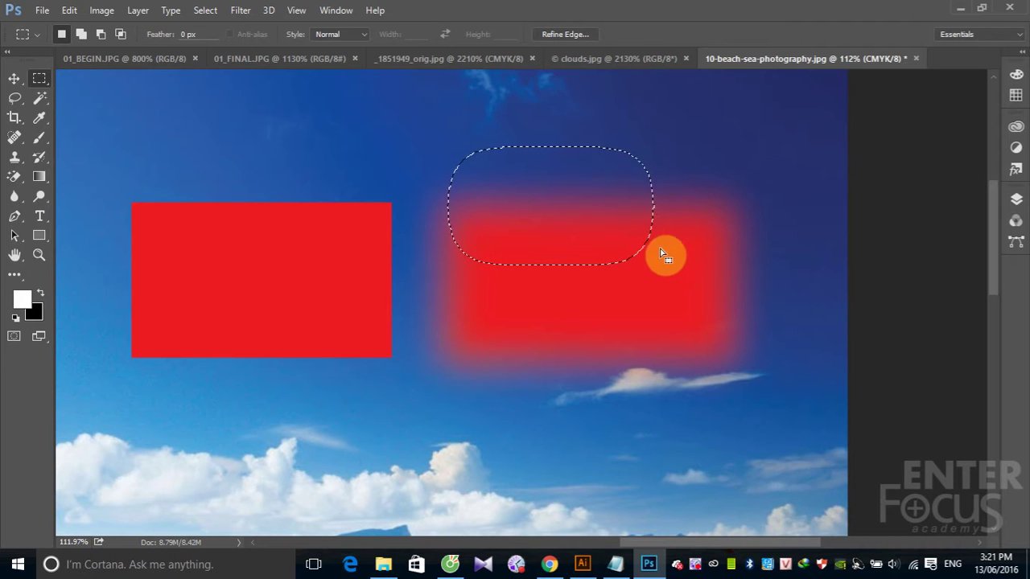
# Draw a new rectangular selection below the red rectangles and zoom out twice
pyautogui.moveTo(181, 327); pyautogui.dragTo(544, 493)
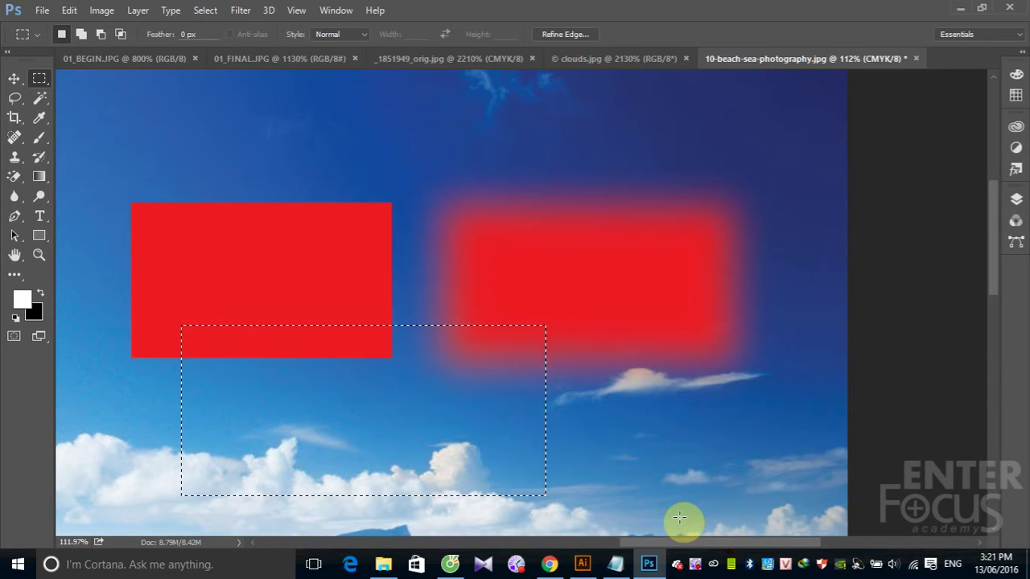
pyautogui.hotkey('ctrl', '-')
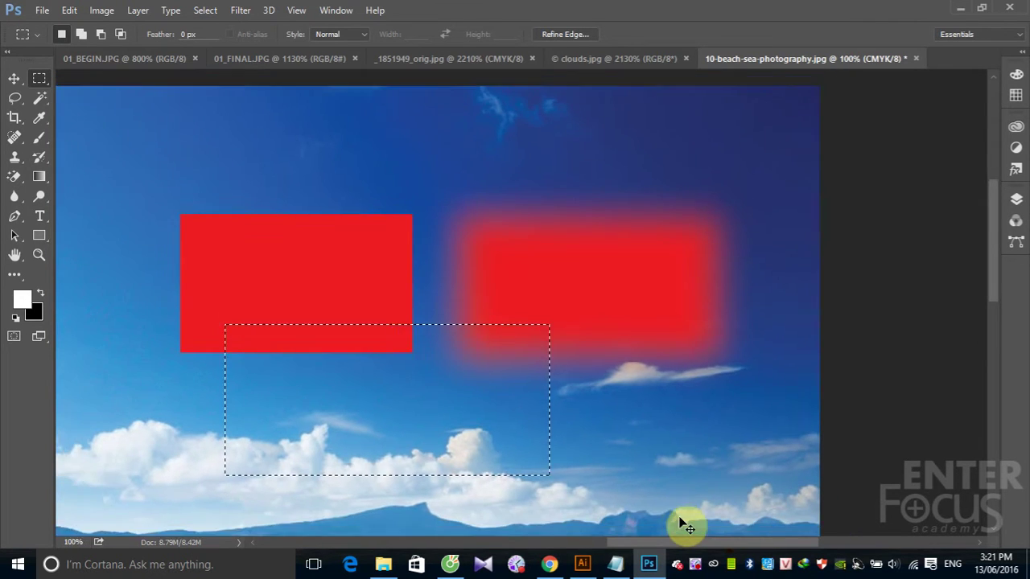
pyautogui.hotkey('ctrl', '-')
pyautogui.hotkey('ctrl', '-')
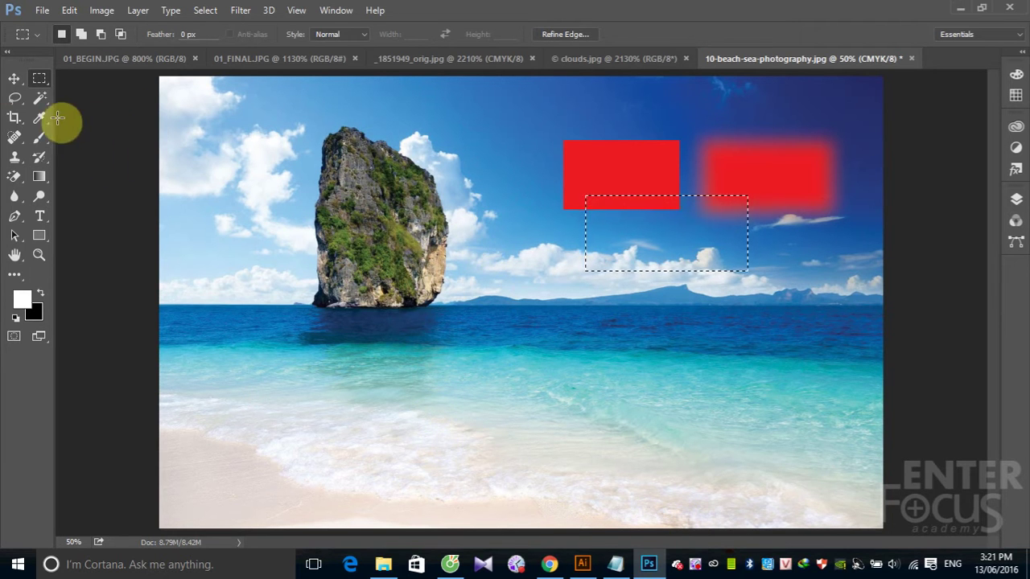
# Switch to 01_BEGIN.JPG at 100% and drag a Rectangular Marquee around the bow-tie pasta
pyautogui.click(108, 62)
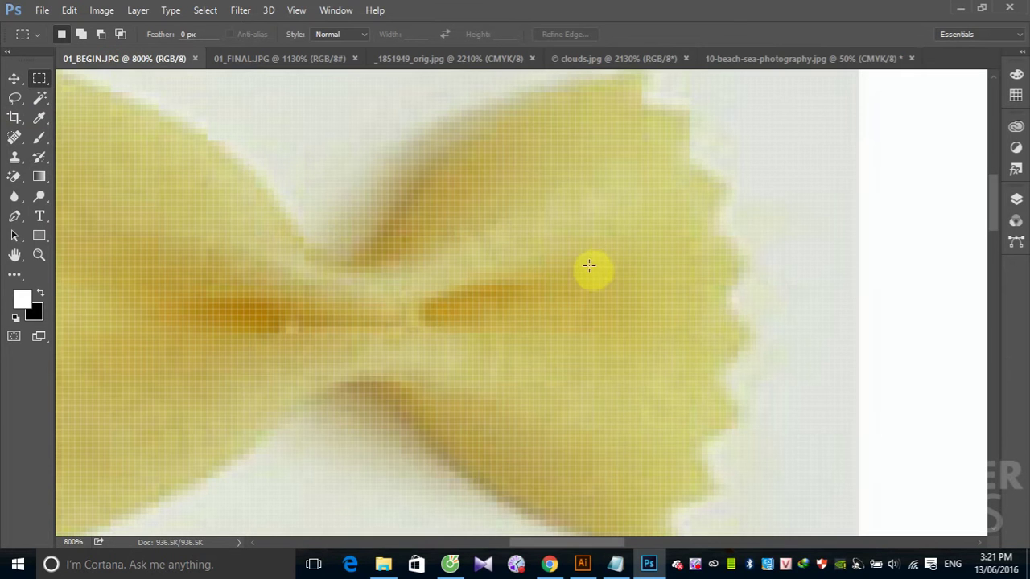
pyautogui.scroll(-4, 596, 269)
pyautogui.scroll(-2, 593, 269)
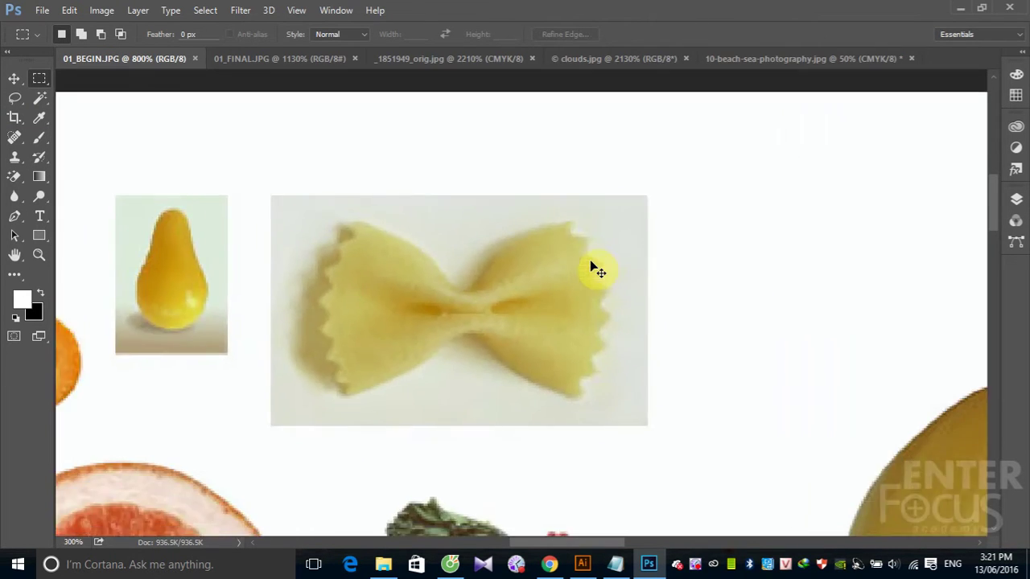
pyautogui.scroll(-3, 591, 264)
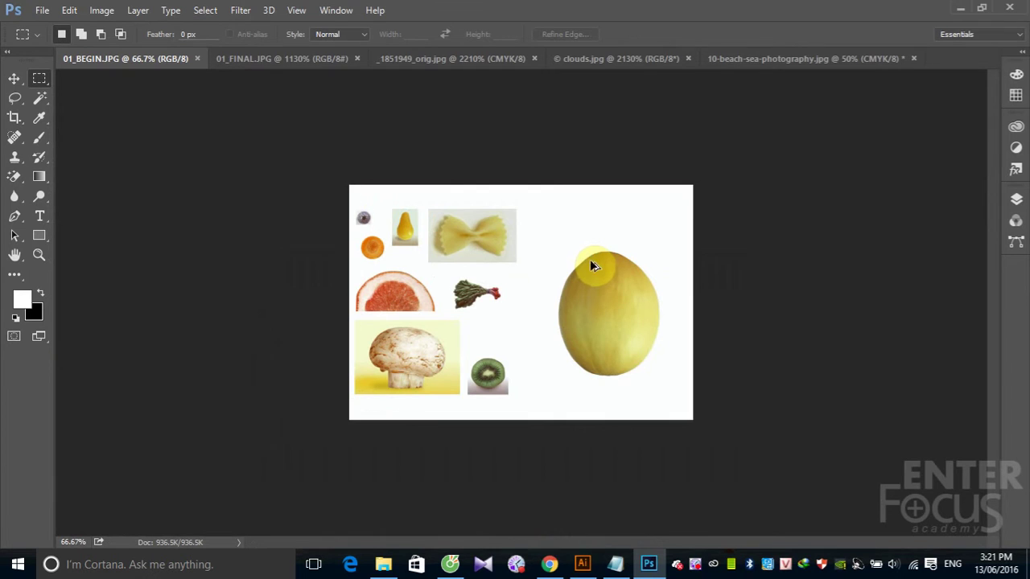
pyautogui.hotkey('ctrl', '1')
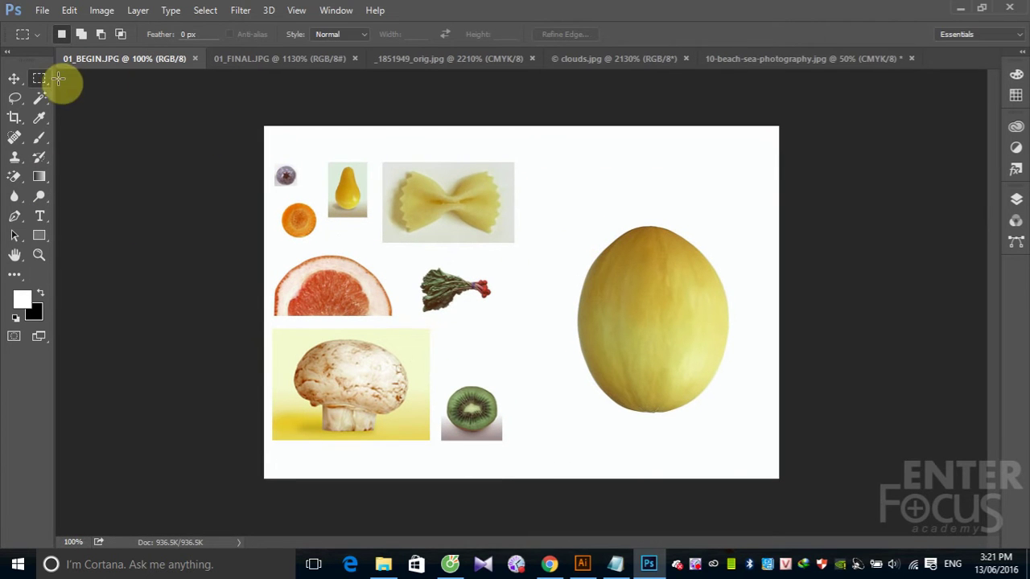
pyautogui.click(41, 79)
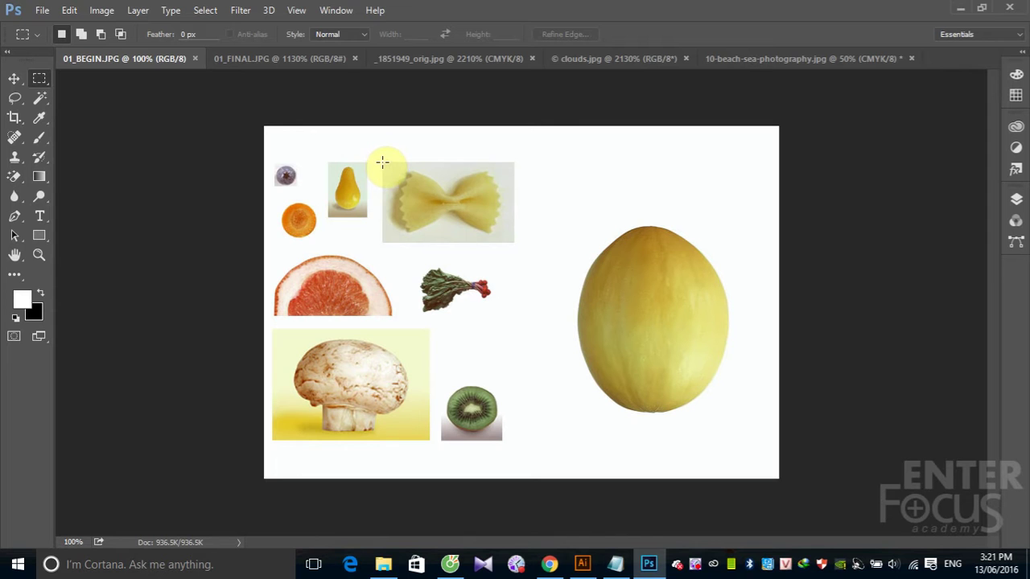
pyautogui.moveTo(382, 162)
pyautogui.mouseDown()
pyautogui.moveTo(511, 252)
pyautogui.moveTo(513, 241)
pyautogui.mouseUp()
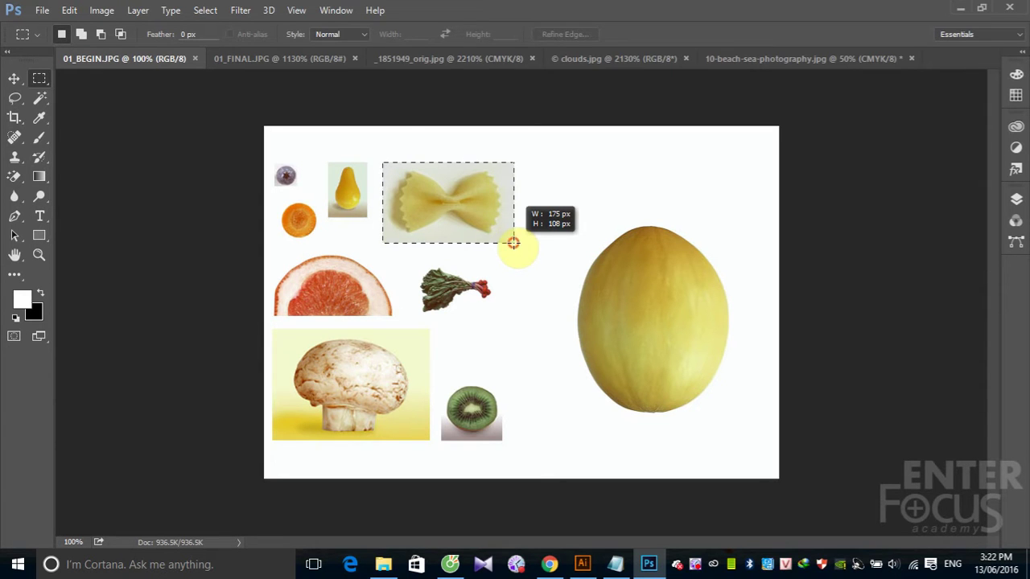
pyautogui.click(401, 152)
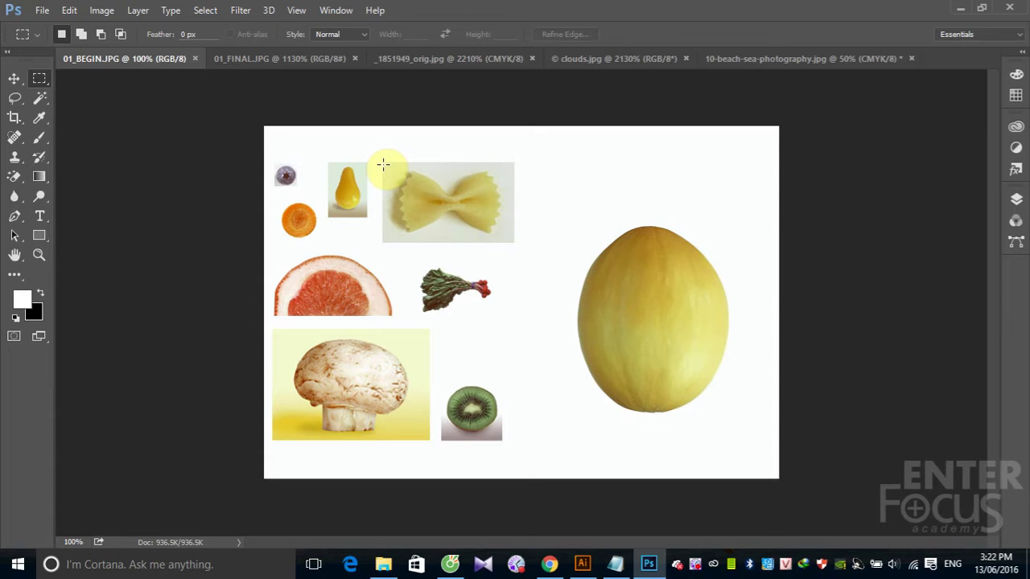
pyautogui.moveTo(384, 162)
pyautogui.mouseDown()
pyautogui.moveTo(455, 218)
pyautogui.moveTo(515, 242)
pyautogui.mouseUp()
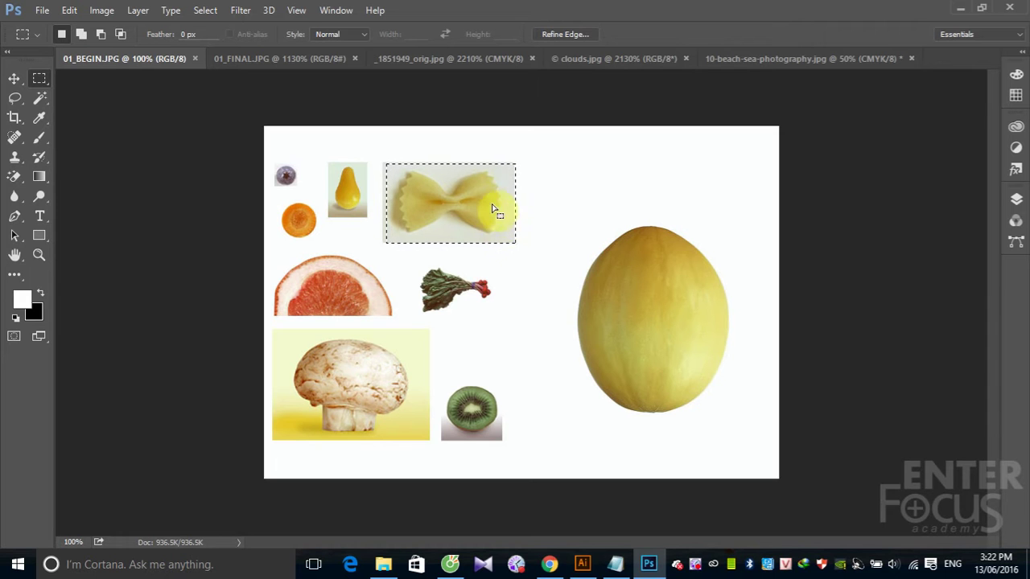
pyautogui.click(572, 202)
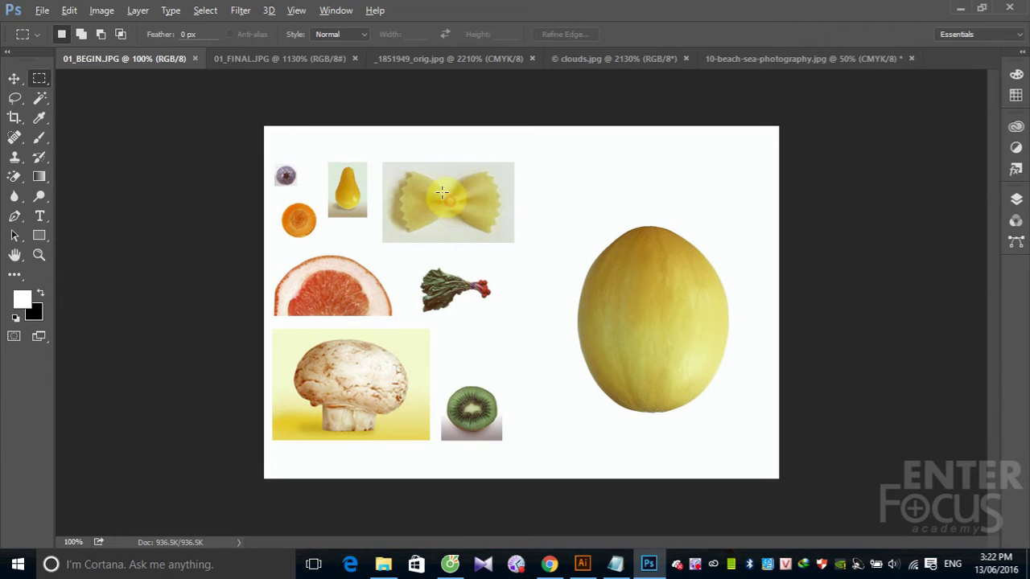
# Alt-drag a rectangle outward from the pasta's centre, holding Space to reposition it over the pasta
pyautogui.moveTo(451, 201)
pyautogui.mouseDown()
pyautogui.moveTo(378, 168)
pyautogui.moveTo(387, 158)
pyautogui.mouseUp()
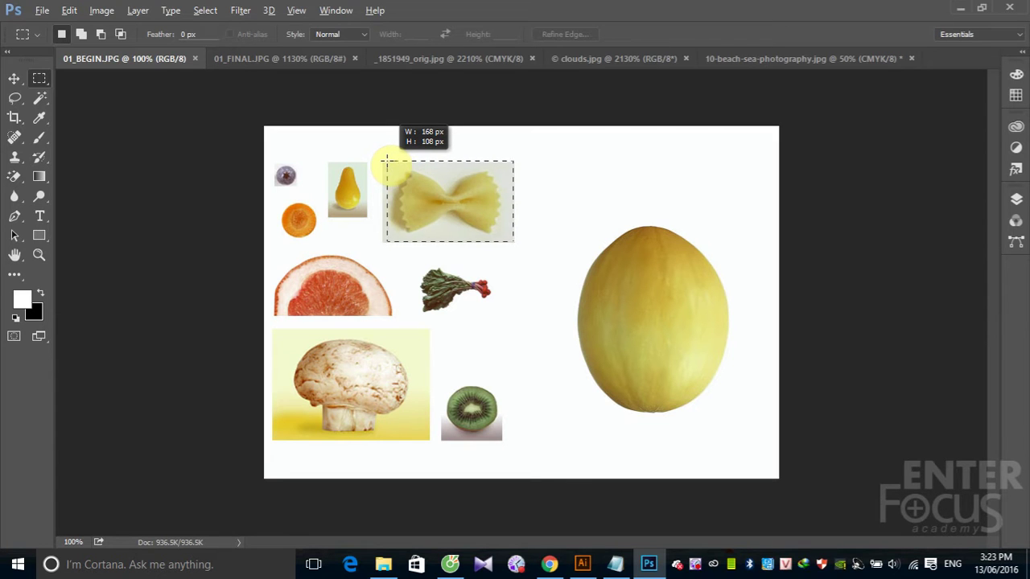
pyautogui.press('space')
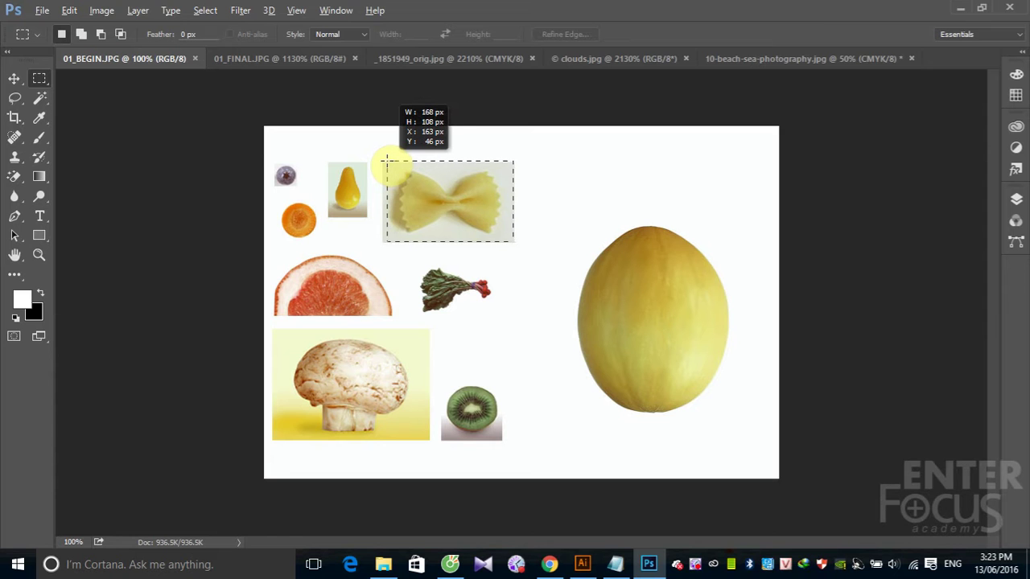
pyautogui.moveTo(387, 161)
pyautogui.mouseDown()
pyautogui.moveTo(592, 174)
pyautogui.moveTo(381, 161)
pyautogui.mouseUp()
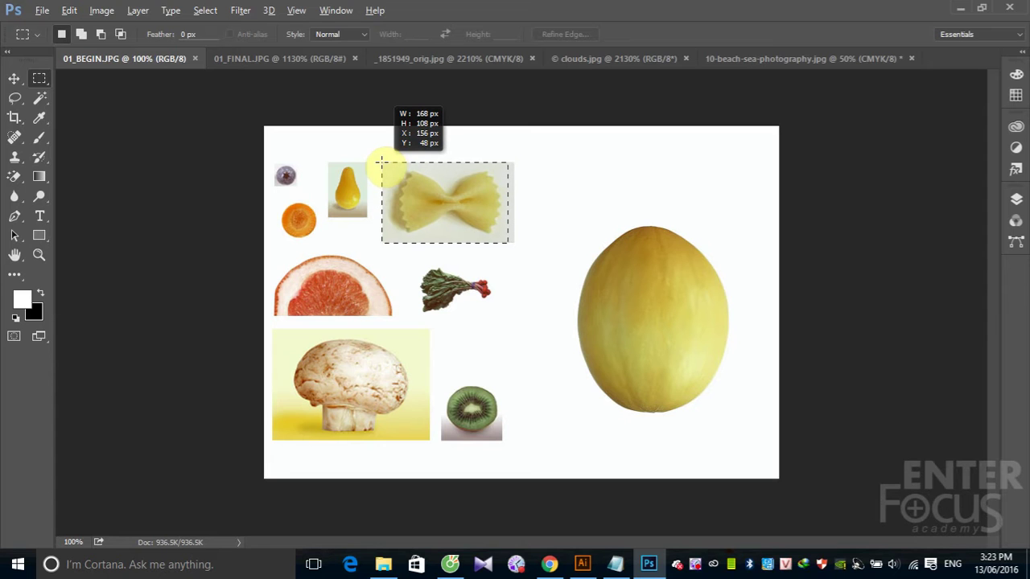
pyautogui.moveTo(382, 161); pyautogui.dragTo(383, 161)
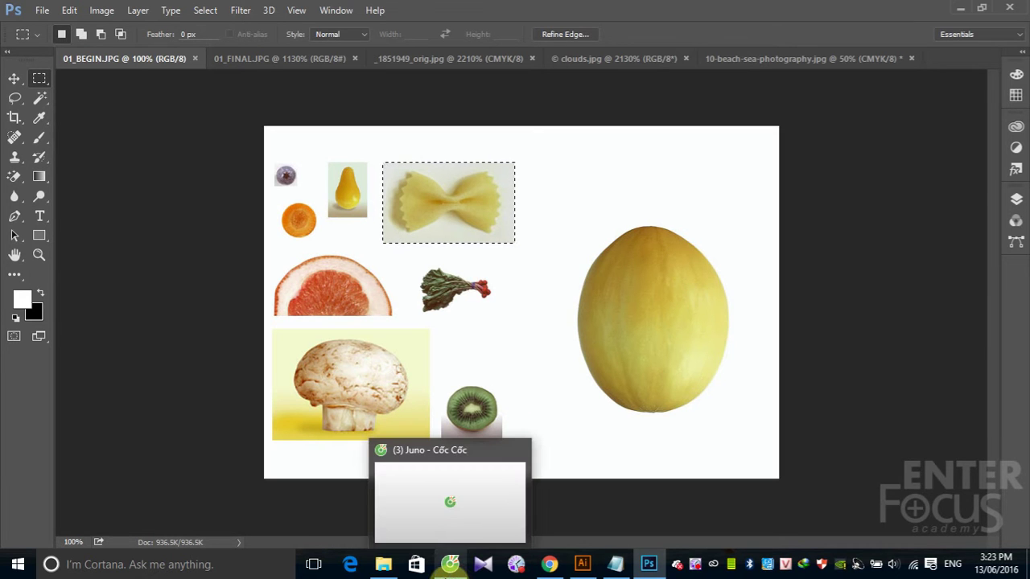
# Switch to the Elliptical Marquee, drag an ellipse over the melon's top, and zoom in on it
pyautogui.rightClick(35, 79)
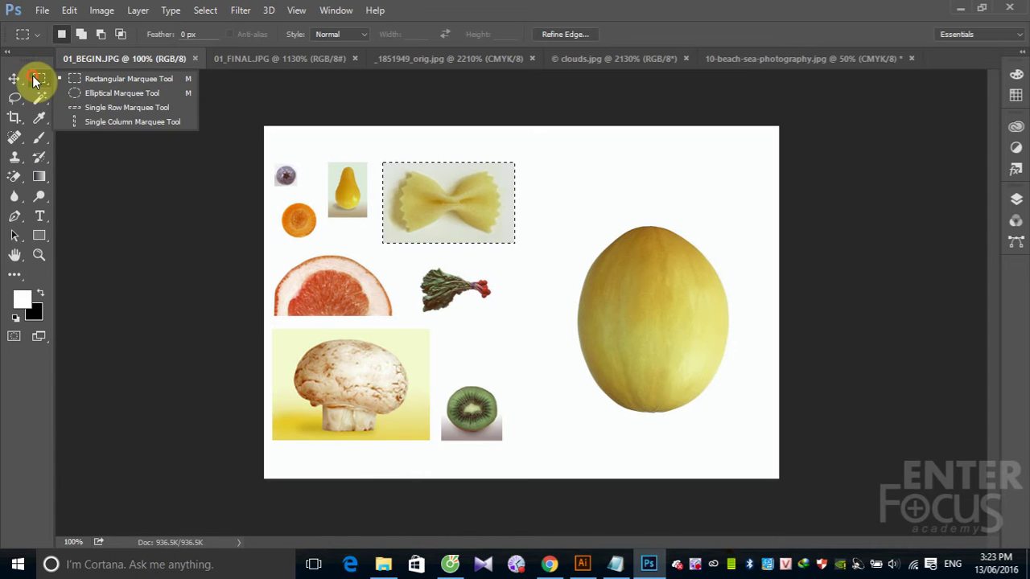
pyautogui.click(114, 93)
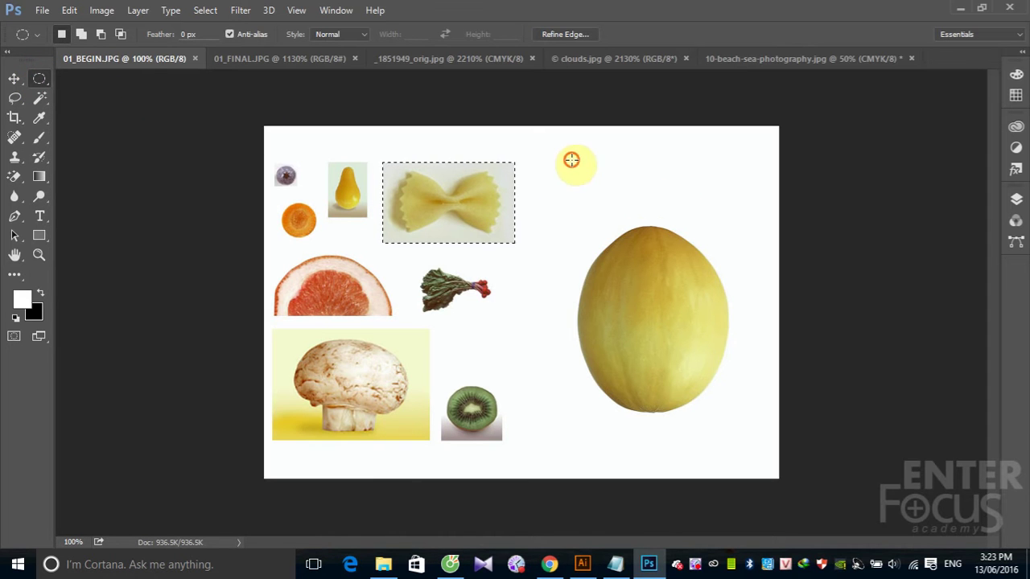
pyautogui.moveTo(568, 155); pyautogui.dragTo(737, 301)
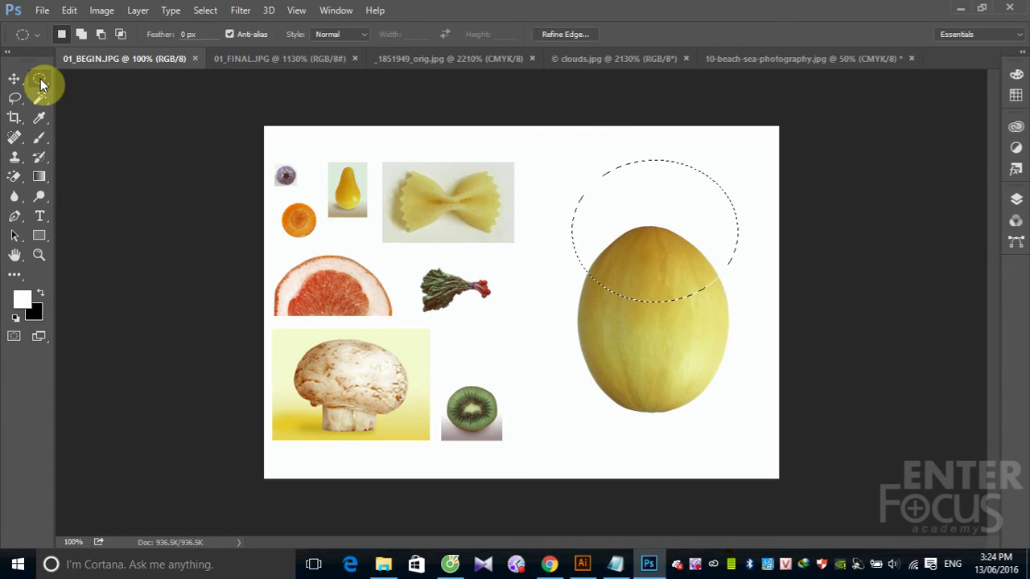
pyautogui.moveTo(41, 79); pyautogui.dragTo(78, 80)
pyautogui.moveTo(40, 79); pyautogui.dragTo(86, 96)
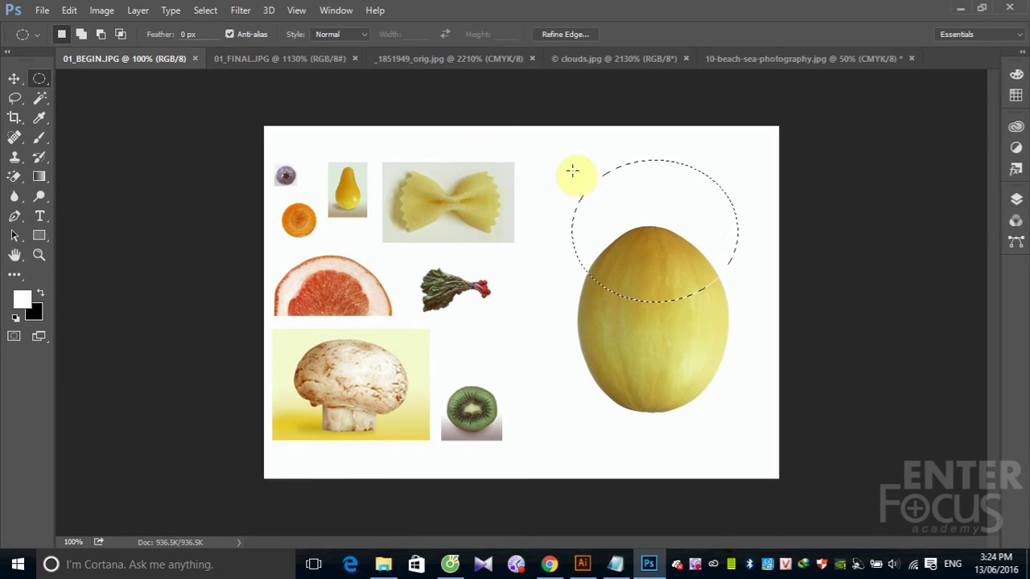
pyautogui.moveTo(466, 138); pyautogui.dragTo(807, 344)
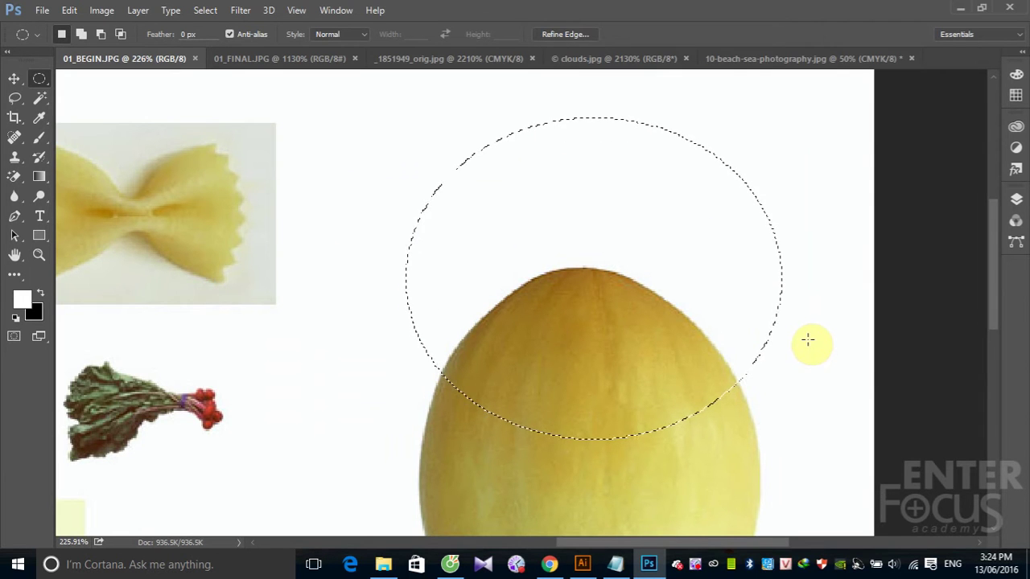
# Deselect, turn off anti-aliasing, and draw then clear a test circle above the melon
pyautogui.hotkey('ctrl', 'd')
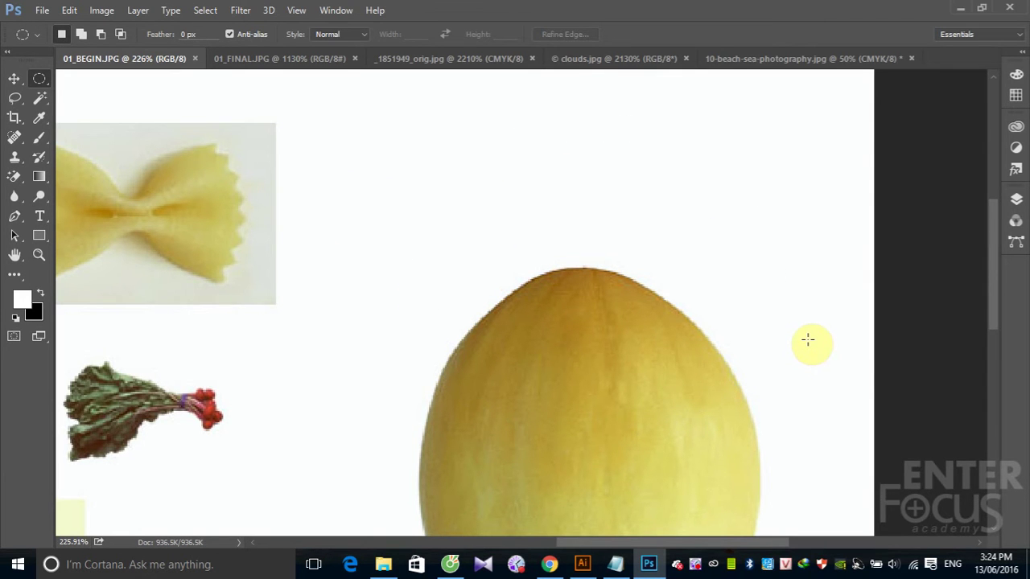
pyautogui.moveTo(496, 172); pyautogui.dragTo(558, 253)
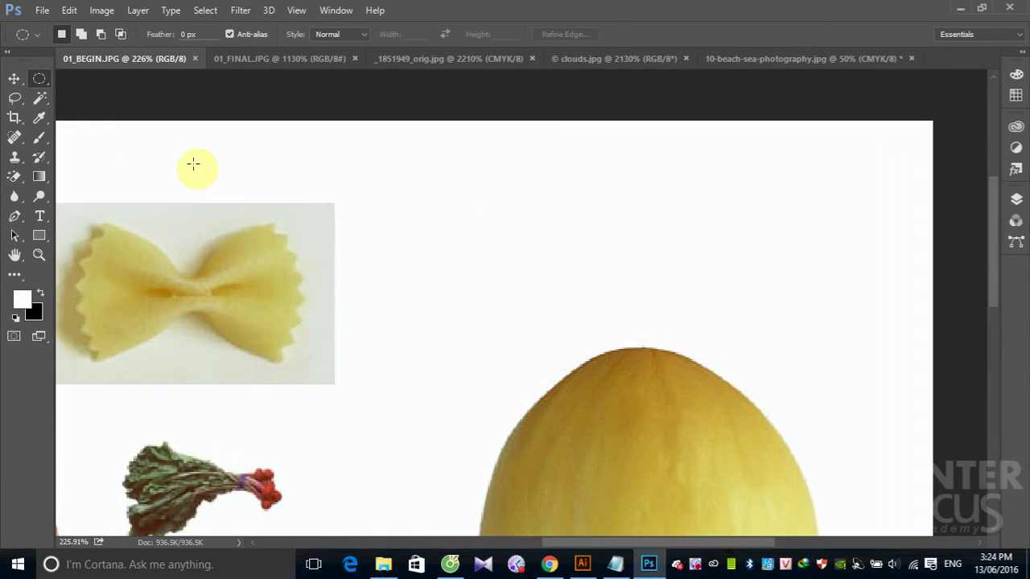
pyautogui.click(229, 35)
pyautogui.click(445, 203)
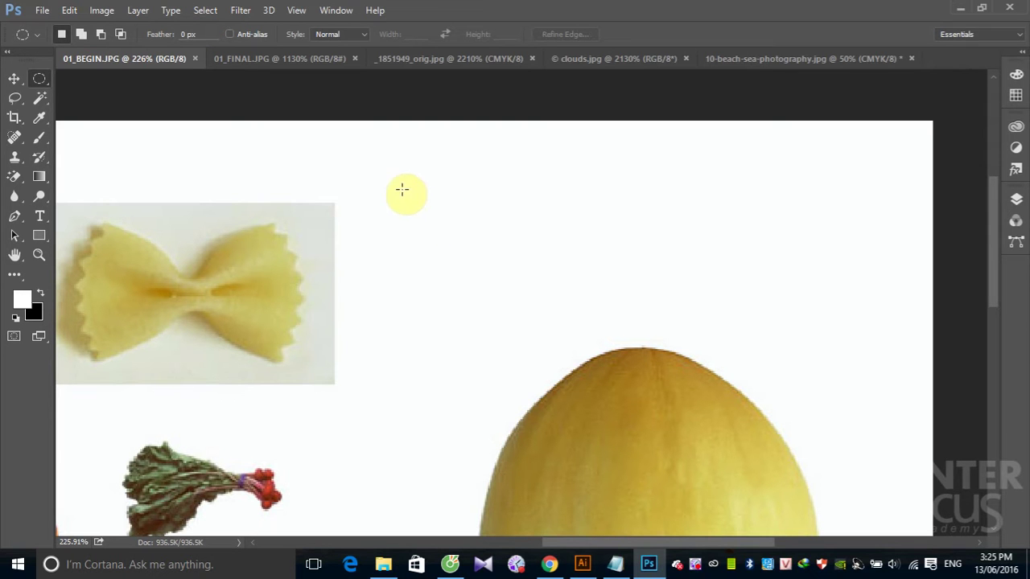
pyautogui.moveTo(402, 191); pyautogui.dragTo(548, 387)
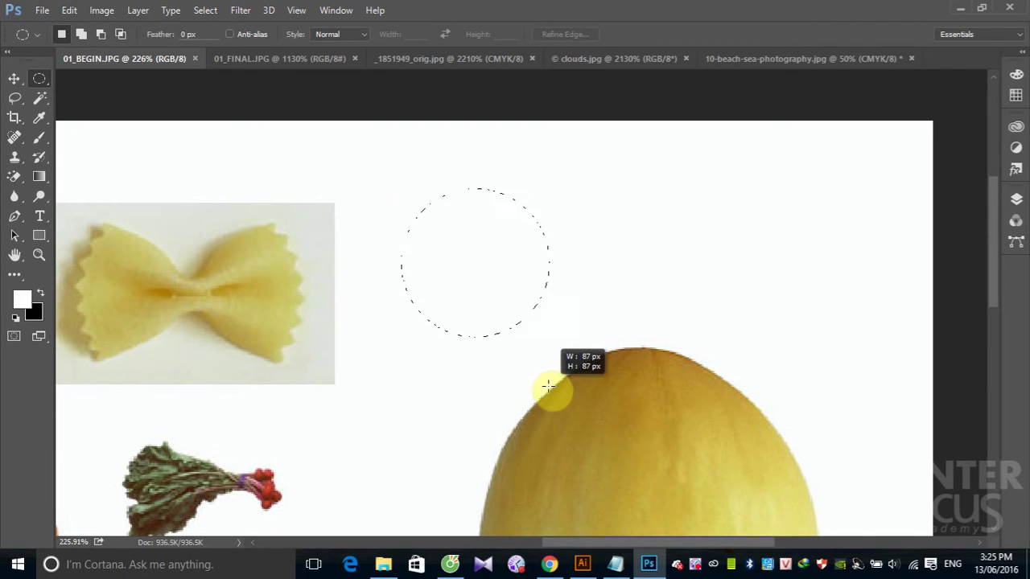
pyautogui.click(337, 206)
# Set the ellipse style to Fixed Size 100 × 100 px and place a circle above the melon
pyautogui.click(342, 40)
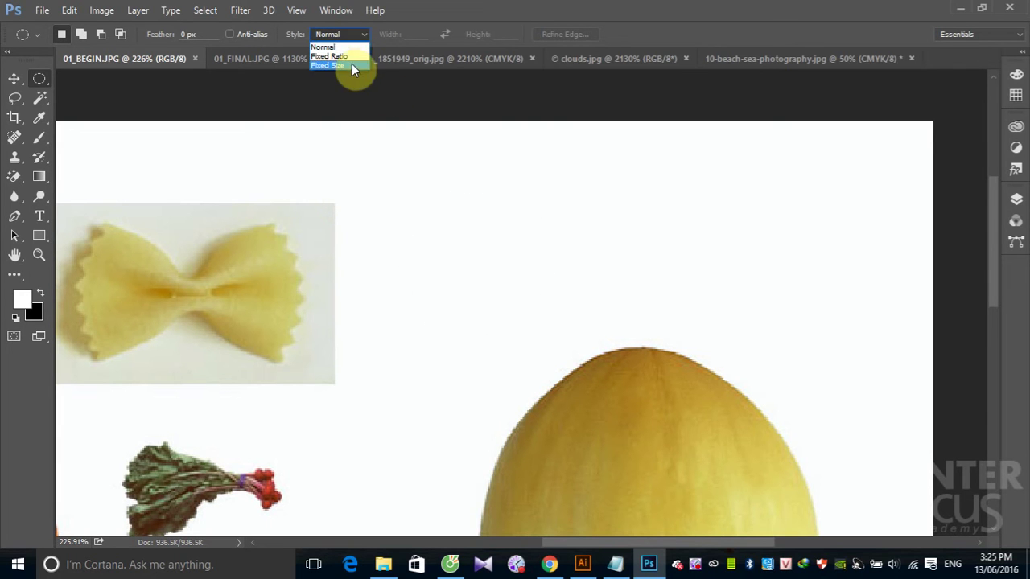
pyautogui.click(350, 66)
pyautogui.doubleClick(412, 34)
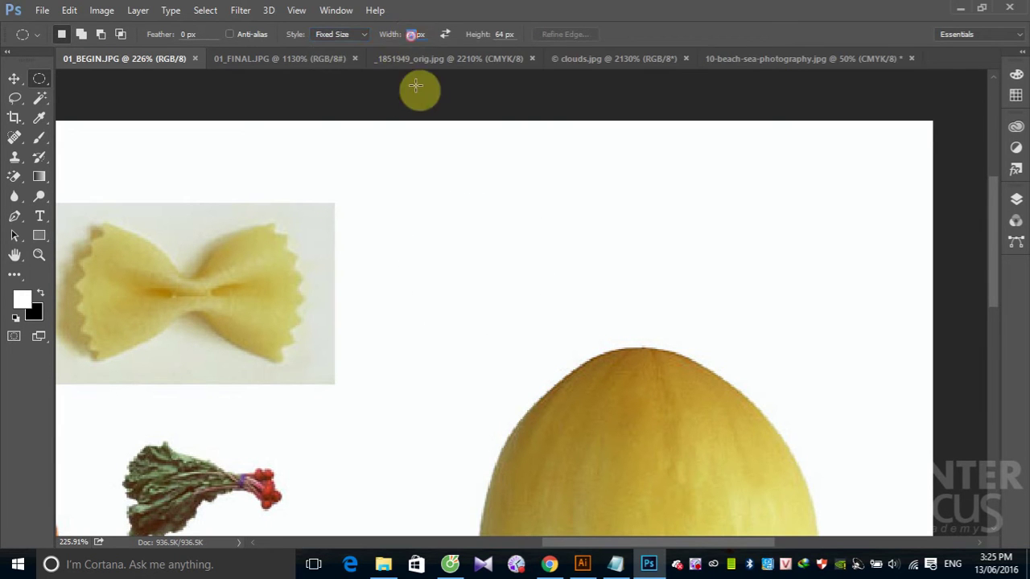
pyautogui.write('100')
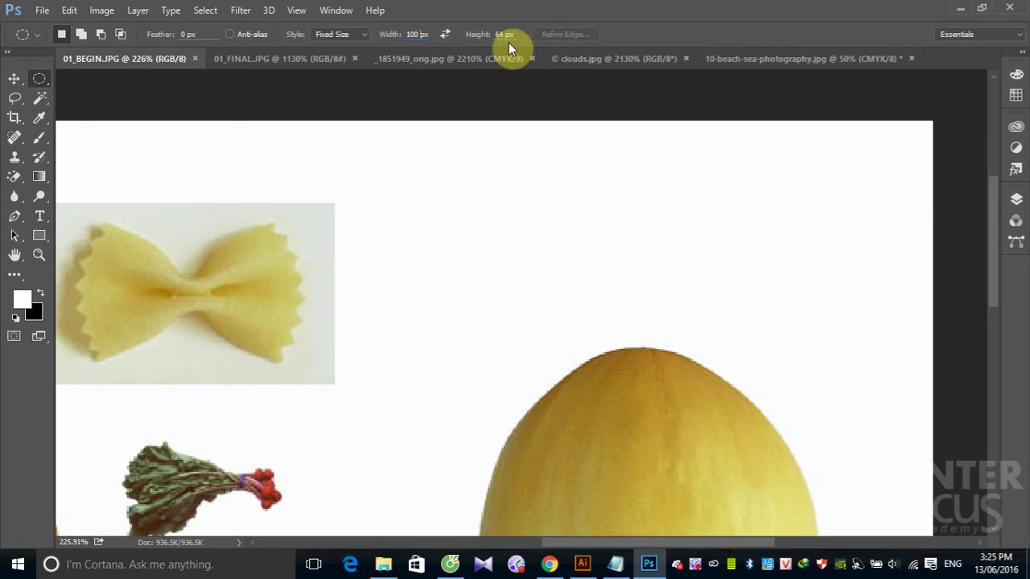
pyautogui.doubleClick(500, 34)
pyautogui.write('100')
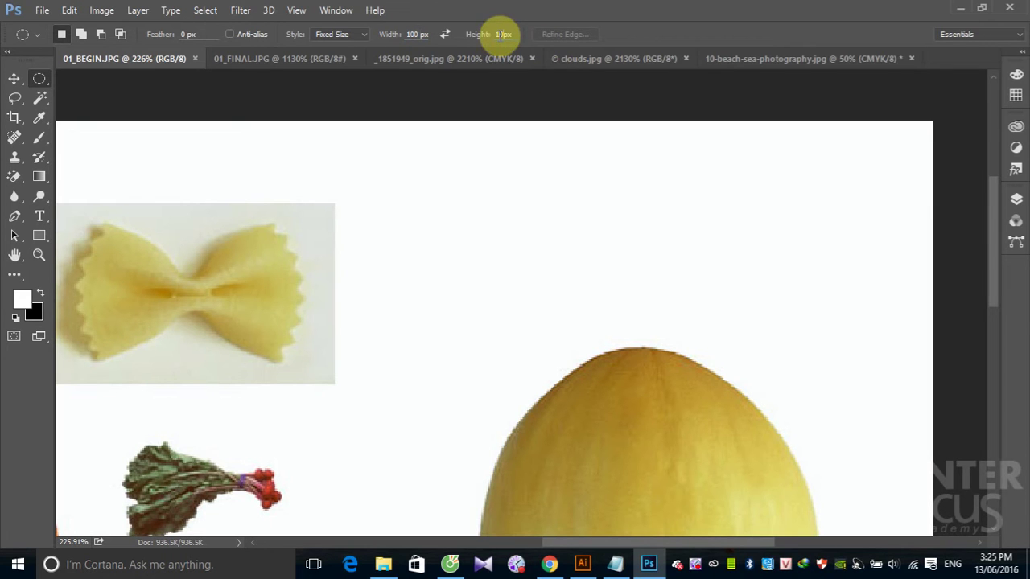
pyautogui.click(434, 172)
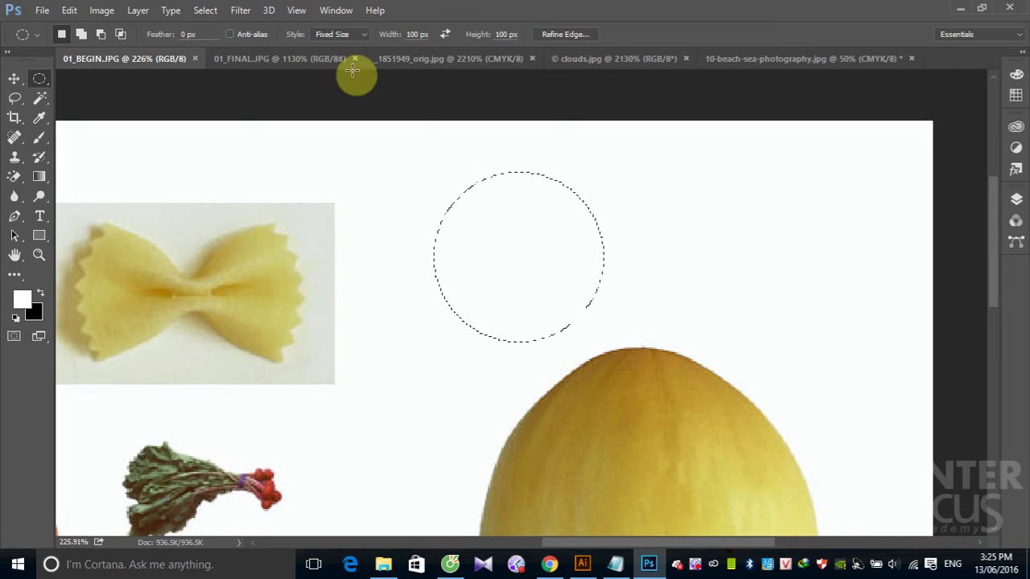
# Re-enable anti-aliasing, add a second 100 px circle beside the first, and zoom in on the gap
pyautogui.click(230, 35)
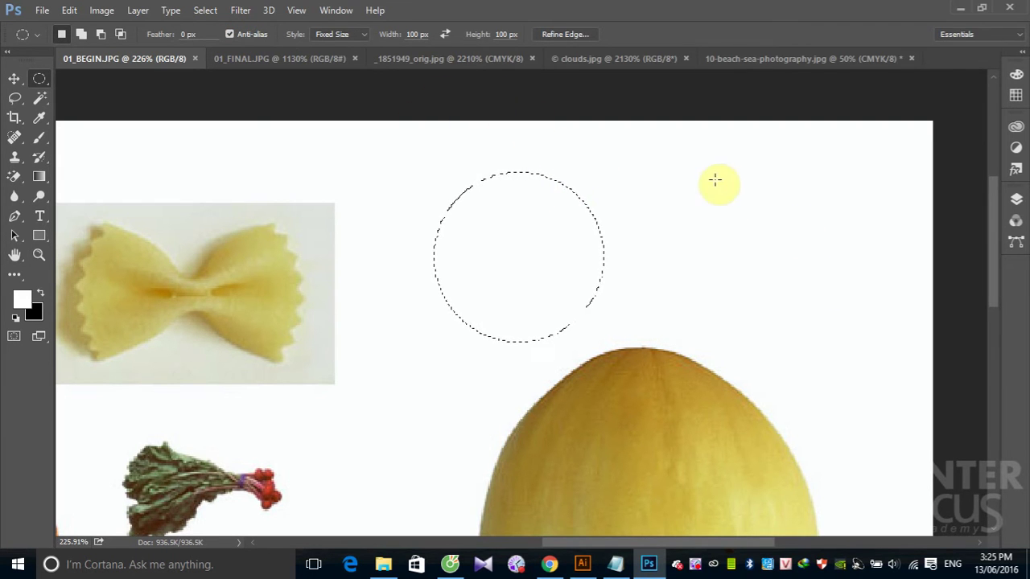
pyautogui.keyDown('shift'); pyautogui.click(642, 182); pyautogui.keyUp('shift')
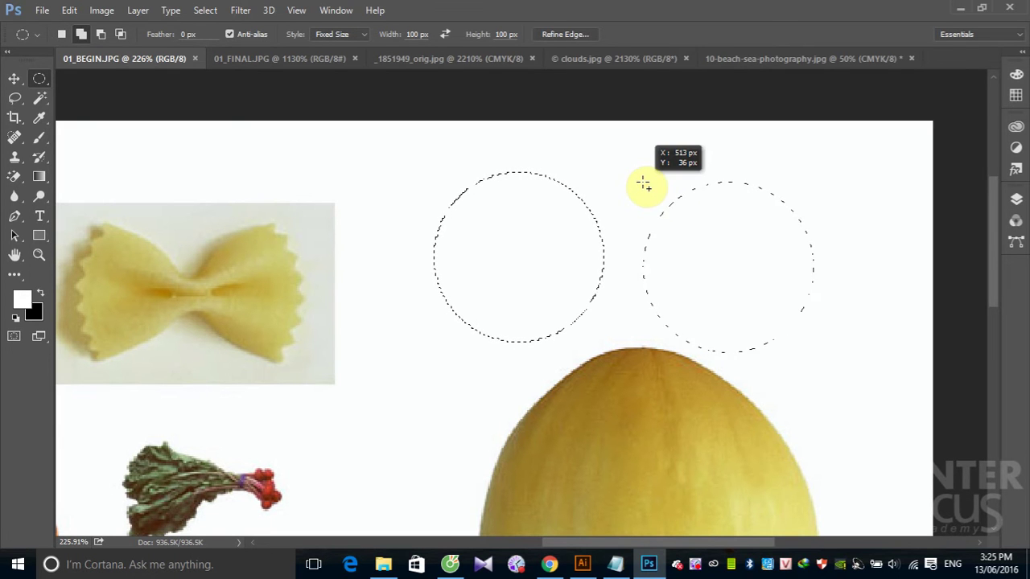
pyautogui.moveTo(644, 185); pyautogui.dragTo(615, 169)
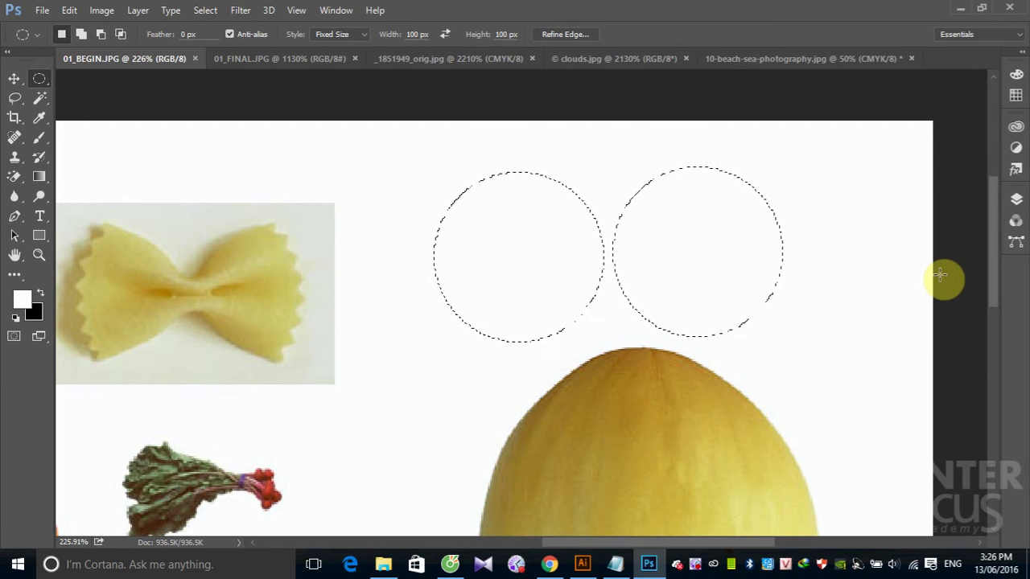
pyautogui.moveTo(550, 156); pyautogui.dragTo(651, 266)
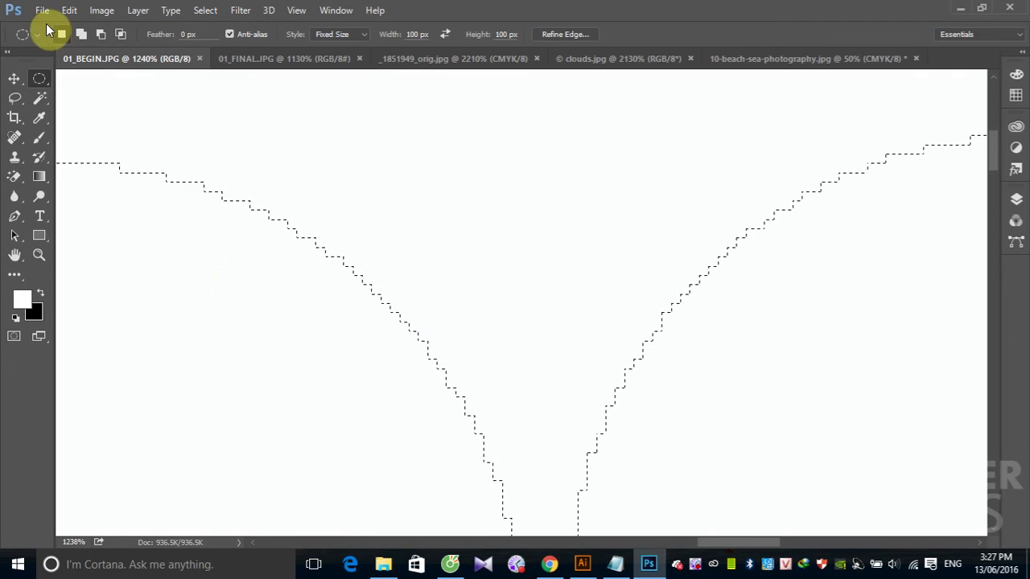
# Fill both 100 px circle selections with red using Edit > Fill
pyautogui.click(69, 11)
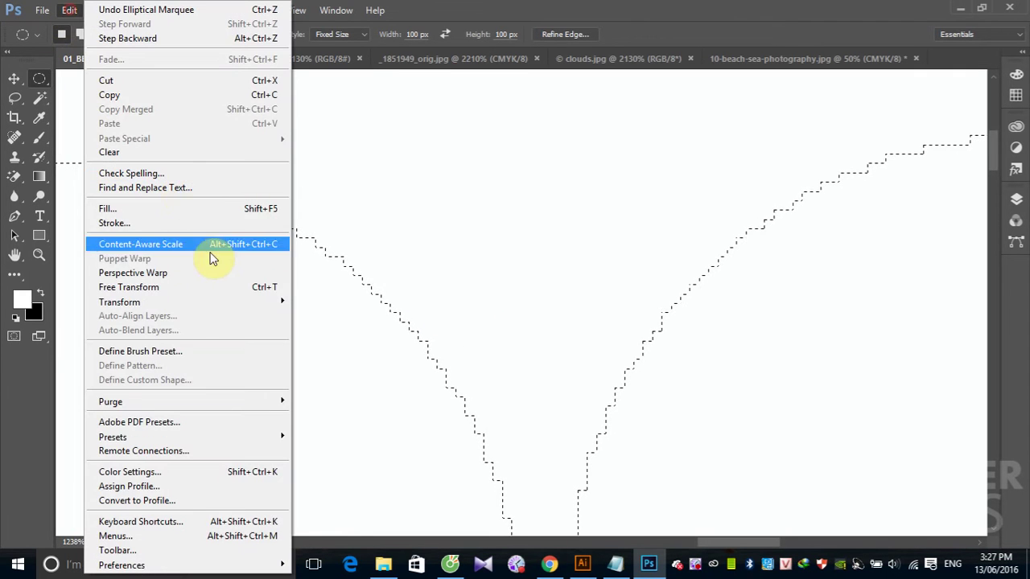
pyautogui.click(161, 210)
pyautogui.click(874, 166)
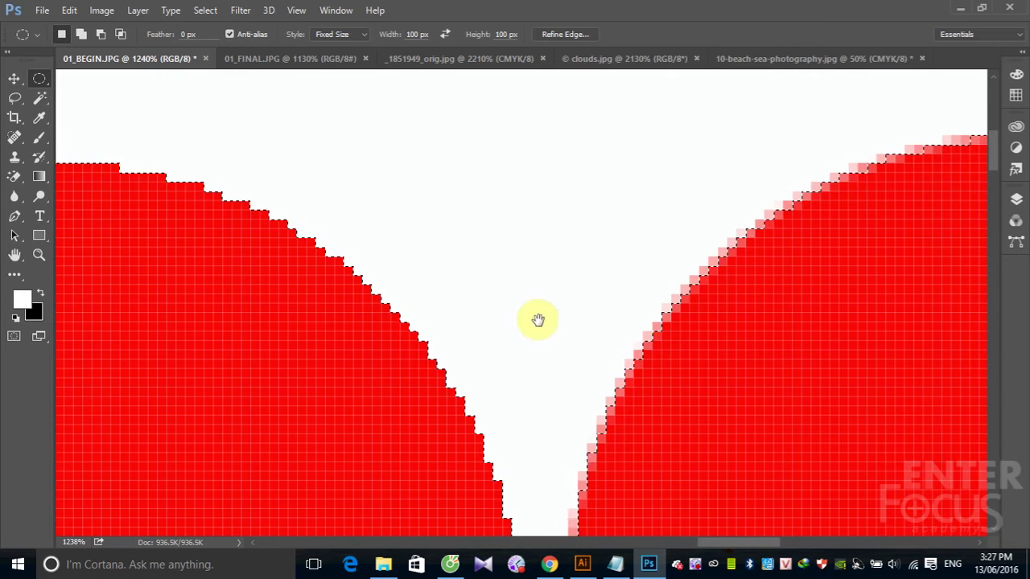
pyautogui.moveTo(405, 335); pyautogui.dragTo(493, 293)
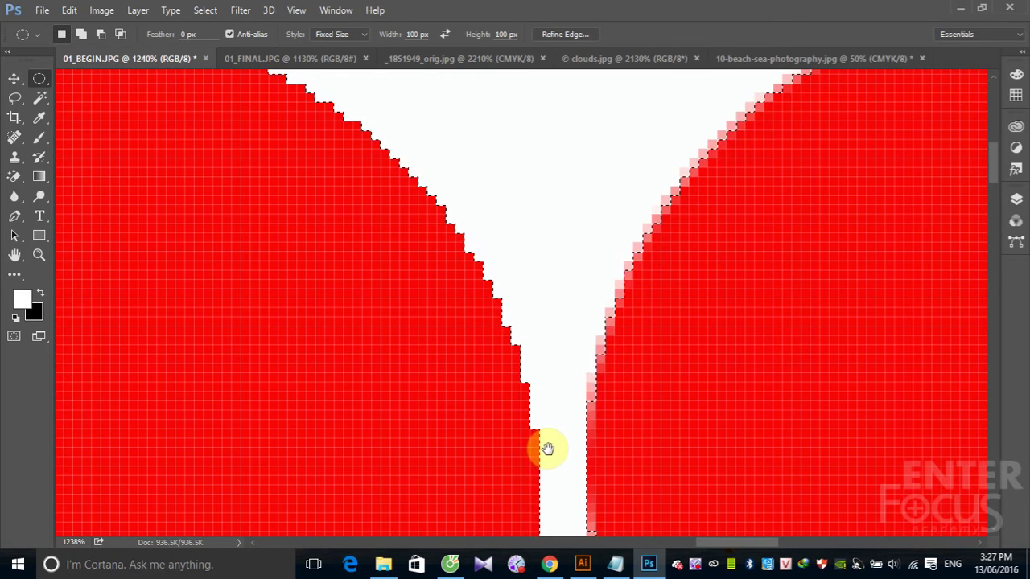
pyautogui.moveTo(443, 261); pyautogui.dragTo(507, 382)
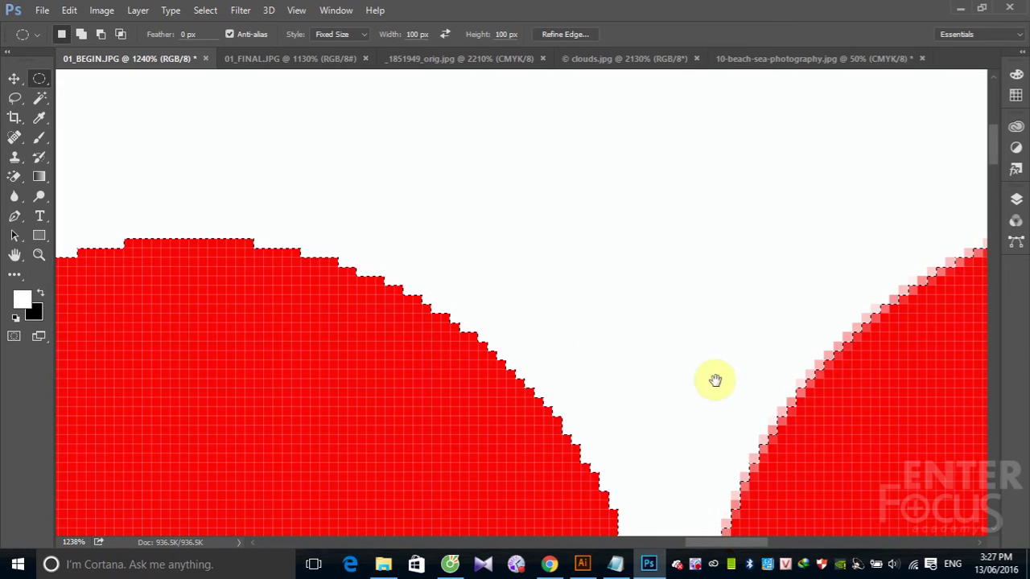
pyautogui.moveTo(776, 336); pyautogui.dragTo(572, 274)
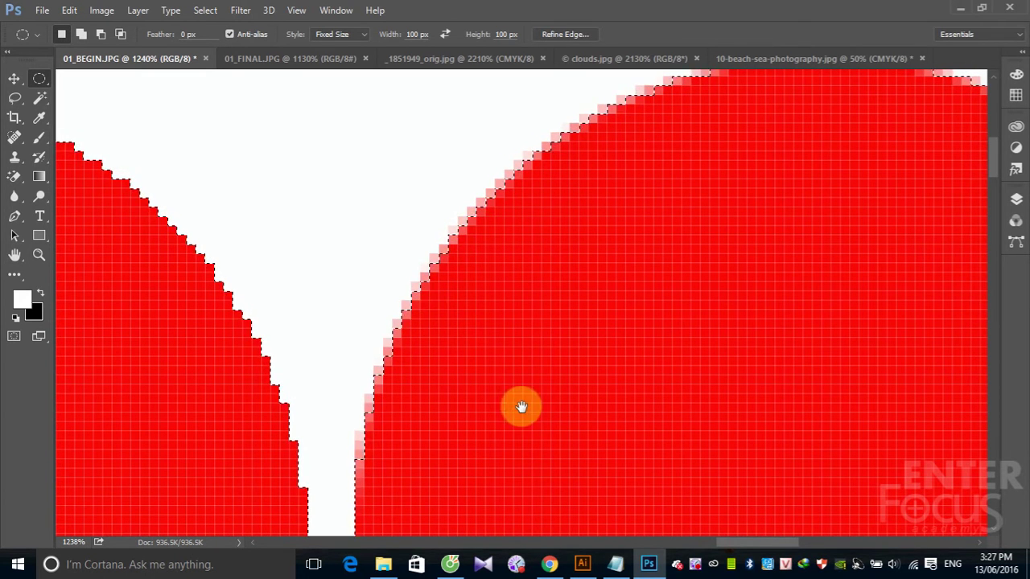
pyautogui.moveTo(522, 407); pyautogui.dragTo(461, 320)
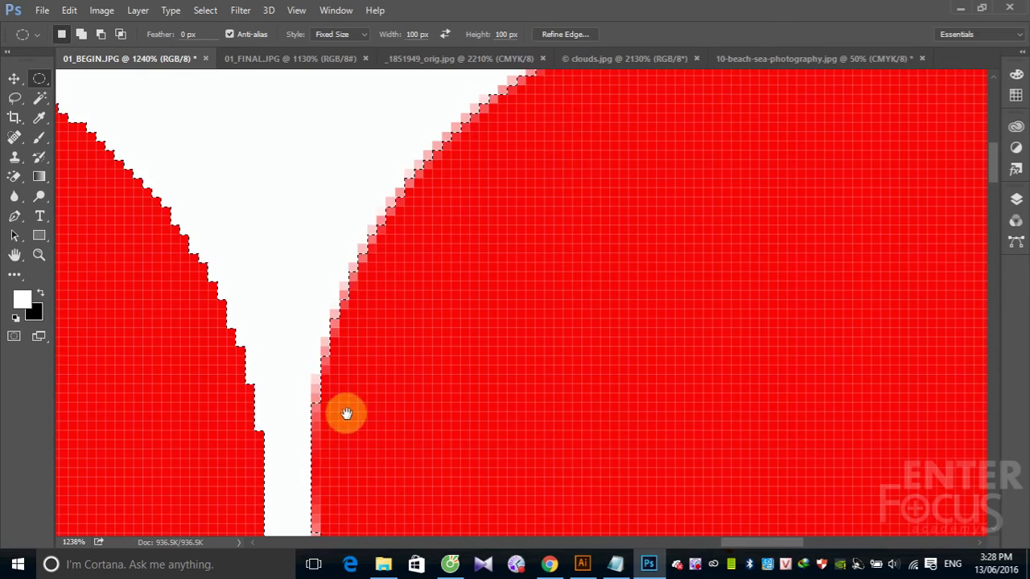
# Deselect with Ctrl+D and zoom out to view the whole collage with its two red circles
pyautogui.hotkey('ctrl', 'd')
pyautogui.scroll(-2, 441, 405)
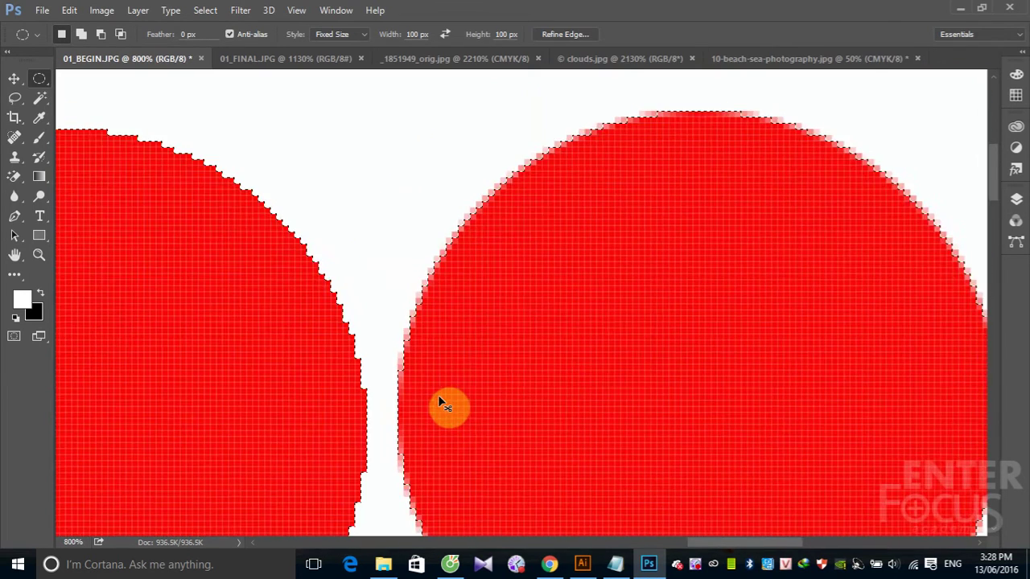
pyautogui.scroll(-1, 441, 405)
pyautogui.scroll(-1, 442, 404)
pyautogui.scroll(-1, 441, 404)
pyautogui.scroll(-1, 439, 398)
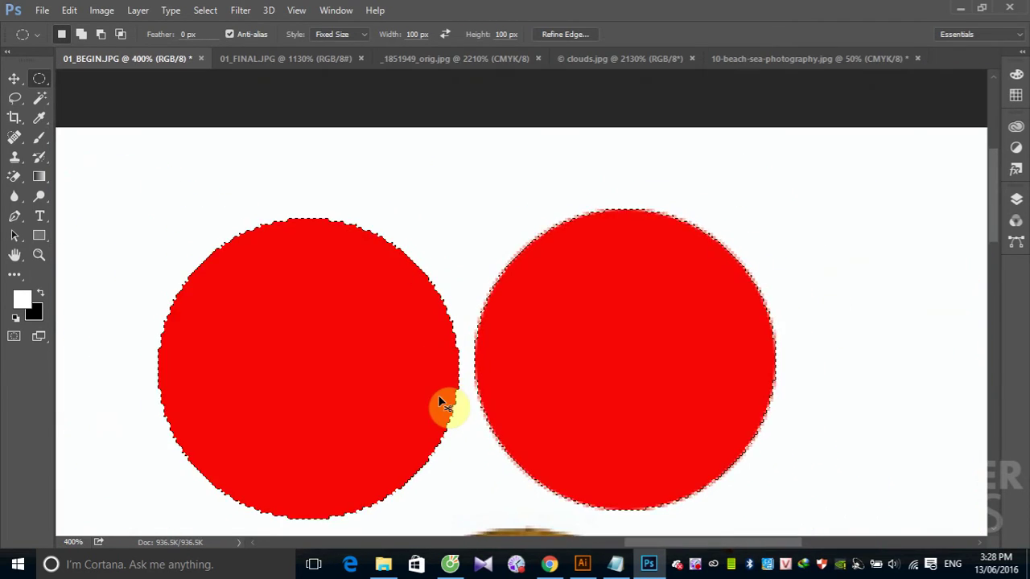
pyautogui.scroll(-1, 439, 398)
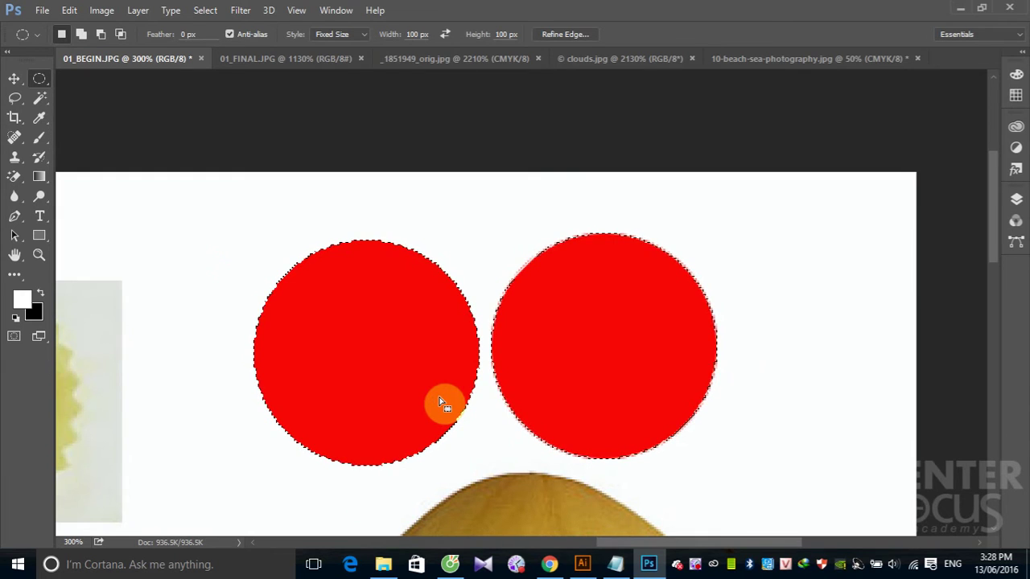
pyautogui.hotkey('ctrl', 'd')
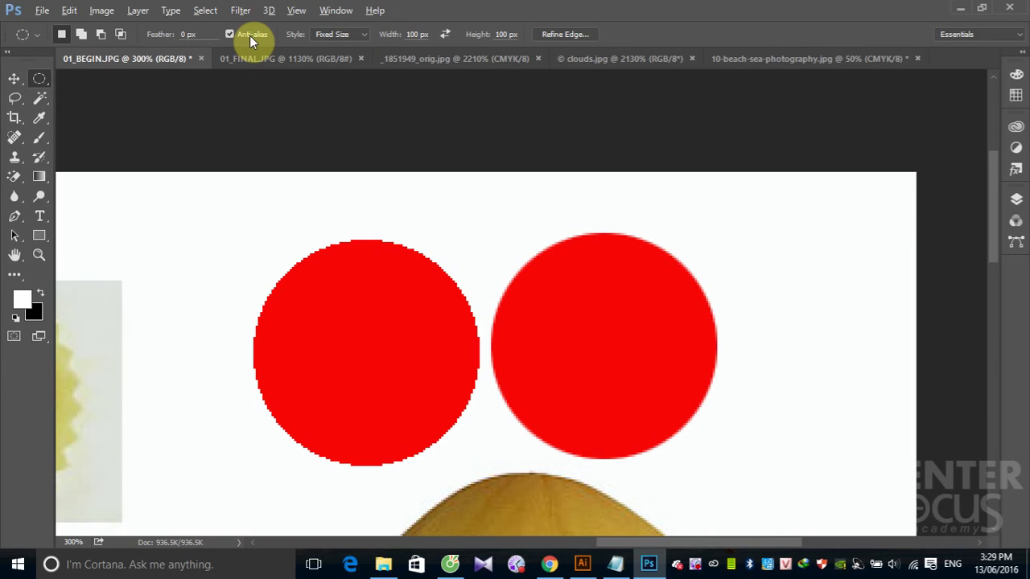
pyautogui.hotkey('ctrl', '1')
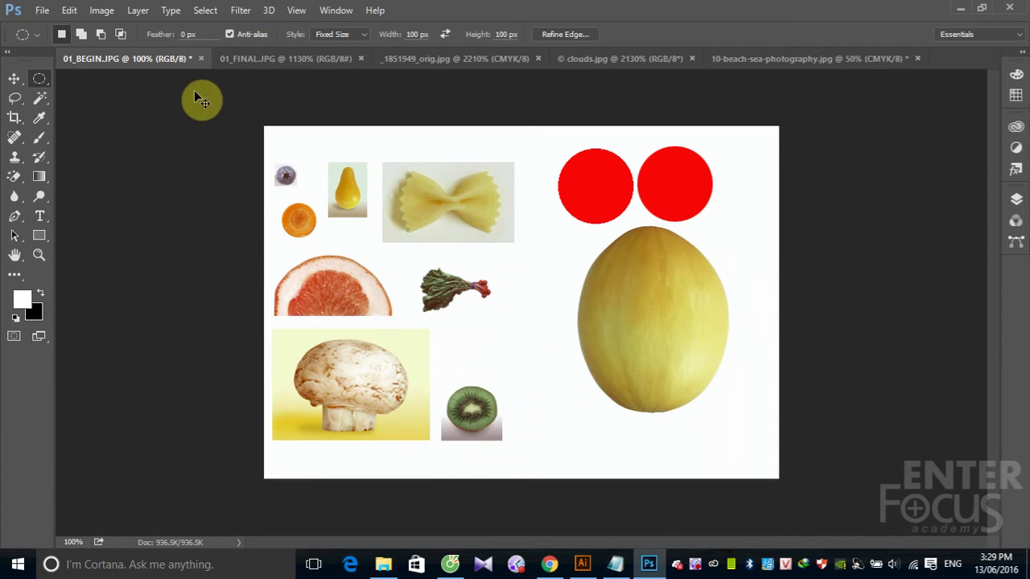
# Zoom in on the carrot slice and change the Elliptical Marquee style from Fixed Size to Normal
pyautogui.moveTo(286, 197); pyautogui.dragTo(347, 245)
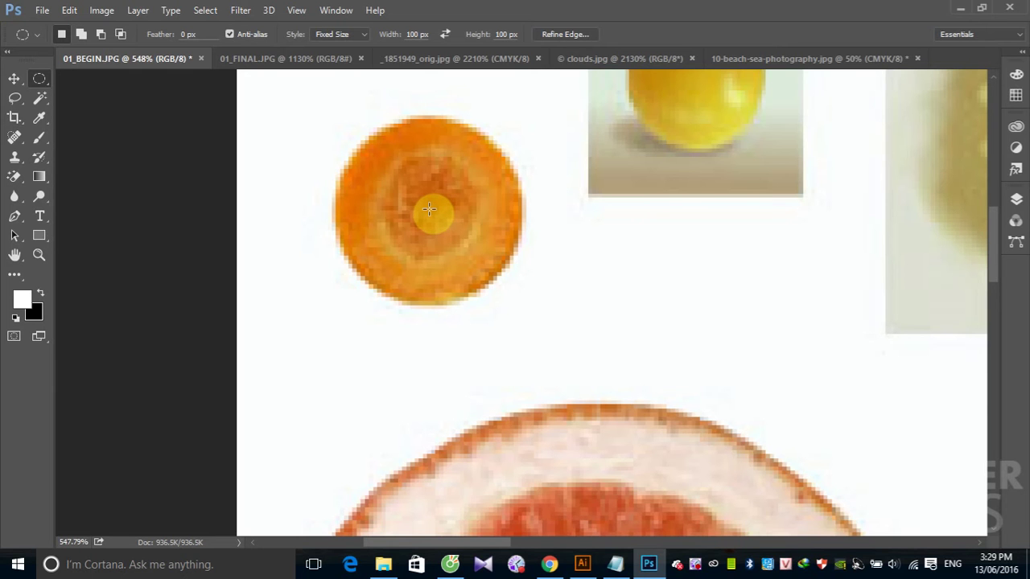
pyautogui.moveTo(429, 209); pyautogui.dragTo(378, 175)
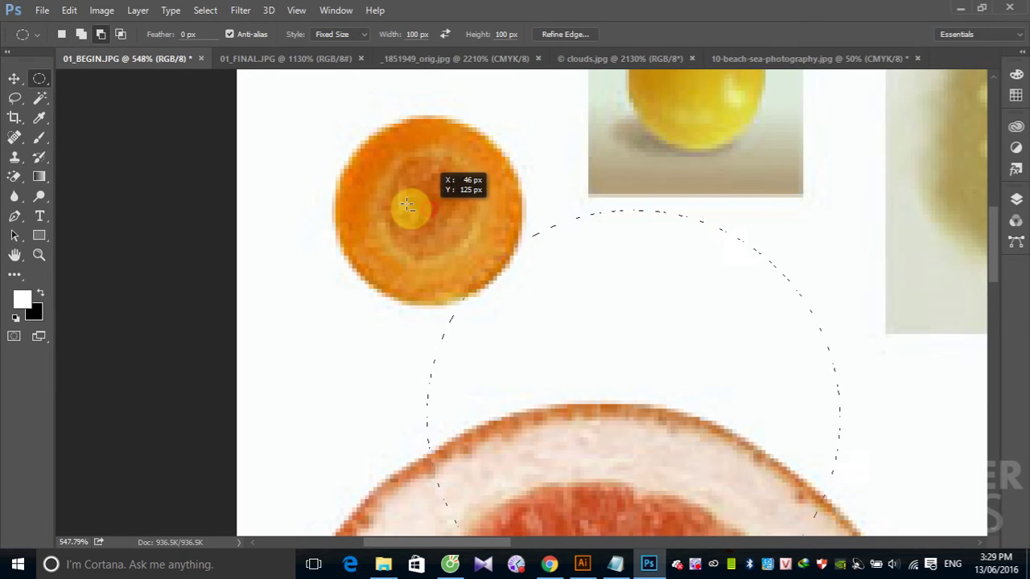
pyautogui.click(361, 34)
pyautogui.click(345, 46)
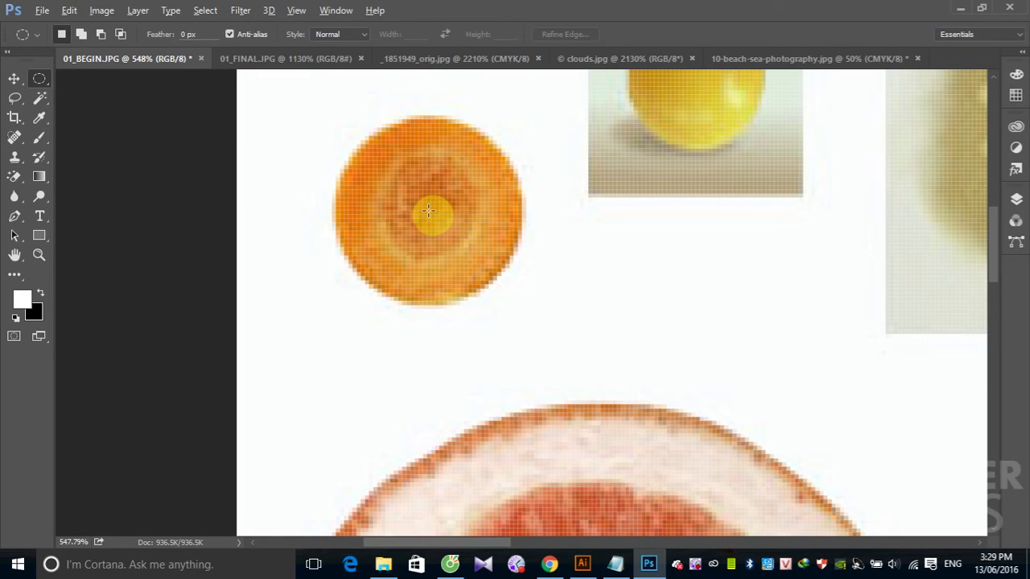
# Draw a freely sized ellipse, about 44 × 43 px, around the carrot slice
pyautogui.moveTo(428, 211)
pyautogui.mouseDown()
pyautogui.moveTo(358, 123)
pyautogui.moveTo(333, 119)
pyautogui.moveTo(537, 305)
pyautogui.moveTo(519, 300)
pyautogui.mouseUp()
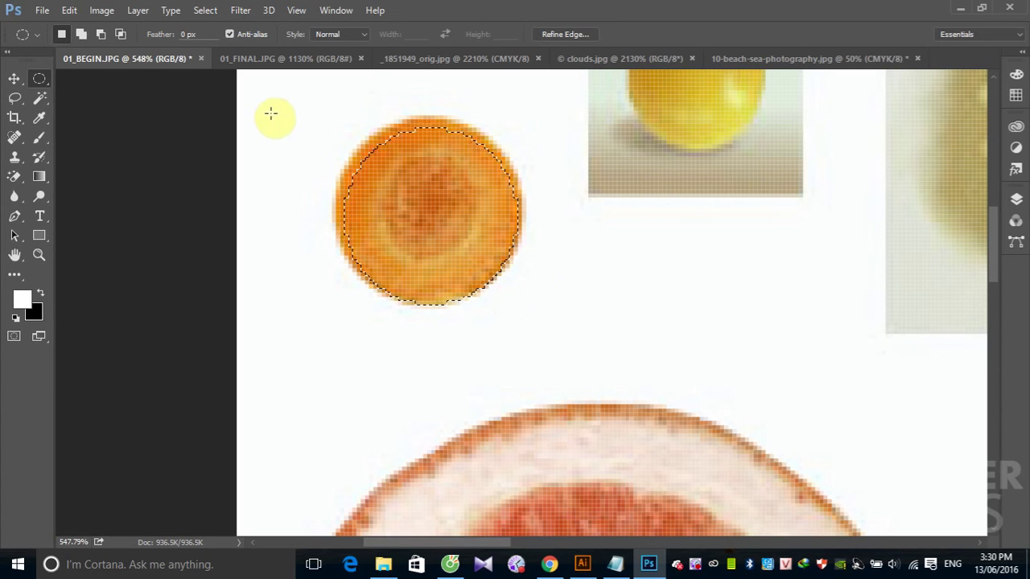
pyautogui.moveTo(306, 106)
pyautogui.mouseDown()
pyautogui.moveTo(510, 310)
pyautogui.moveTo(524, 310)
pyautogui.mouseUp()
pyautogui.moveTo(376, 156)
pyautogui.mouseDown()
pyautogui.moveTo(493, 281)
pyautogui.moveTo(524, 299)
pyautogui.mouseUp()
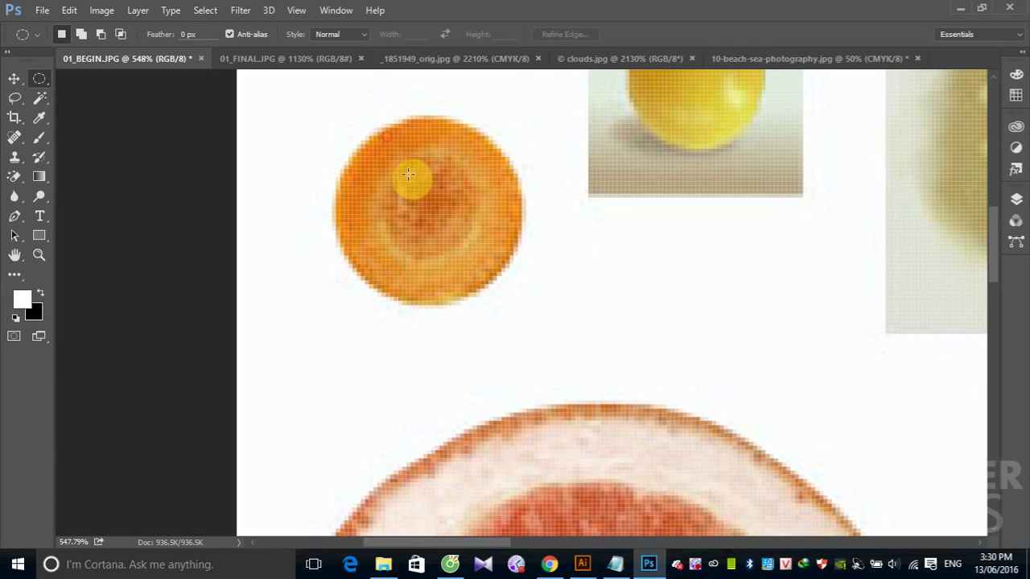
pyautogui.moveTo(340, 119); pyautogui.dragTo(536, 304)
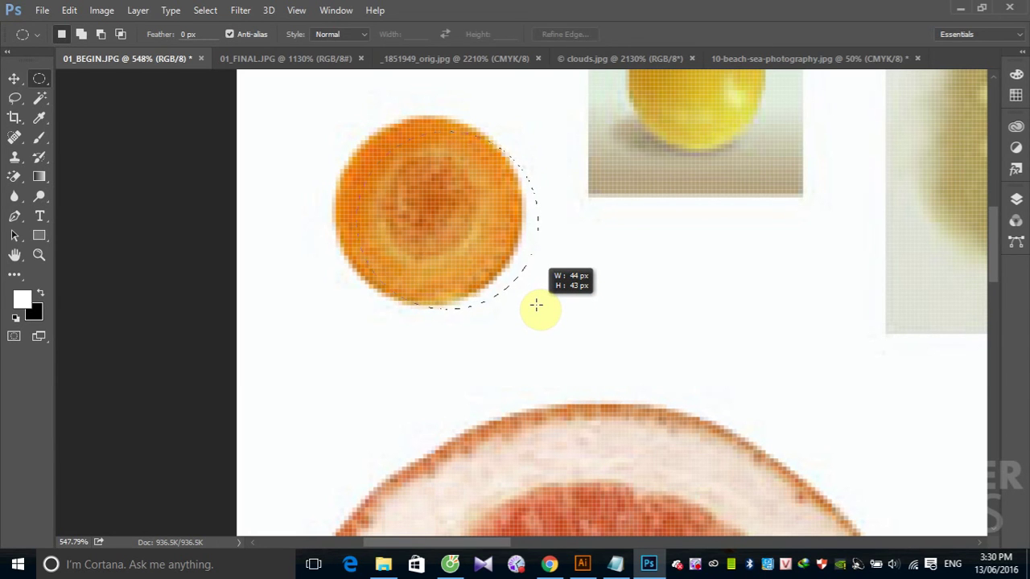
# Hold Space while drawing to shift the ellipse so it encloses the carrot slice's edge
pyautogui.press('space')
pyautogui.moveTo(536, 305)
pyautogui.mouseDown()
pyautogui.moveTo(507, 254)
pyautogui.moveTo(522, 305)
pyautogui.moveTo(871, 367)
pyautogui.moveTo(748, 359)
pyautogui.moveTo(616, 413)
pyautogui.moveTo(850, 361)
pyautogui.moveTo(632, 271)
pyautogui.moveTo(729, 294)
pyautogui.moveTo(524, 281)
pyautogui.moveTo(510, 289)
pyautogui.moveTo(519, 304)
pyautogui.mouseUp()
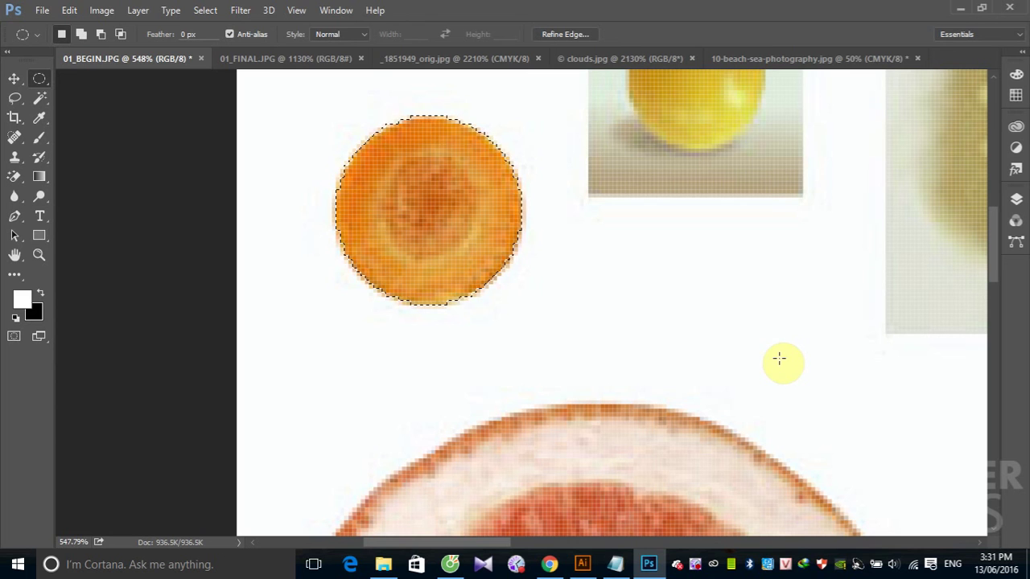
# Replace the carrot selection with a single-pixel row selection just above the carrot
pyautogui.rightClick(44, 75)
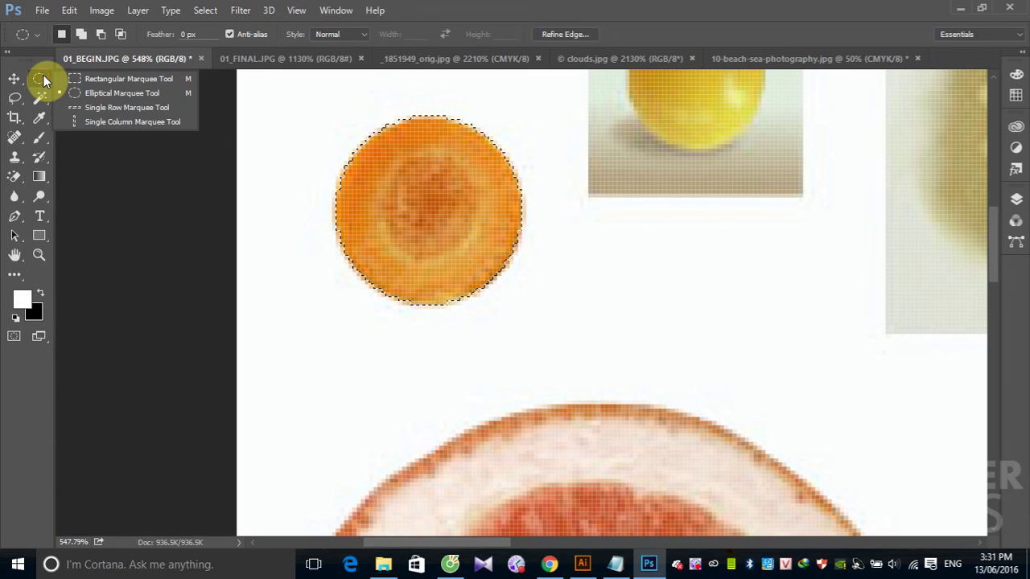
pyautogui.click(144, 109)
pyautogui.click(319, 116)
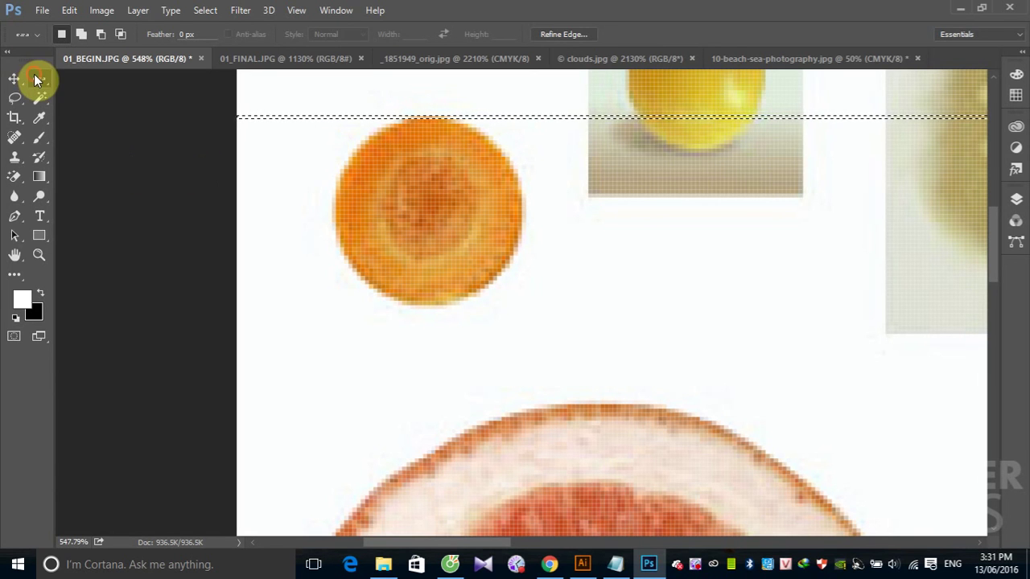
pyautogui.moveTo(33, 74); pyautogui.dragTo(95, 123)
# Make a single-pixel column selection down the collage, right of the lemon picture
pyautogui.click(854, 223)
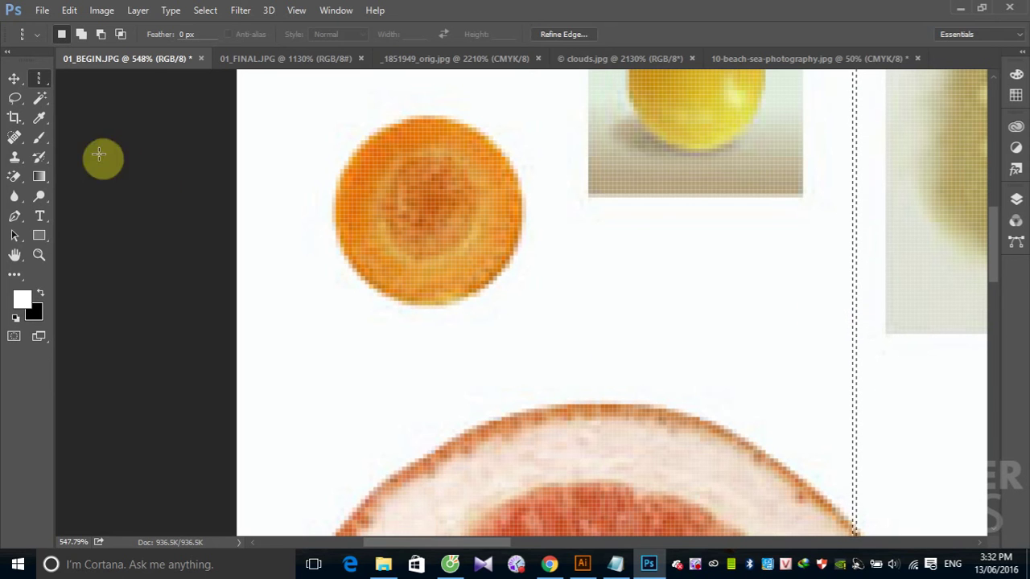
# Switch the marquee flyout back to the Elliptical Marquee Tool
pyautogui.rightClick(46, 78)
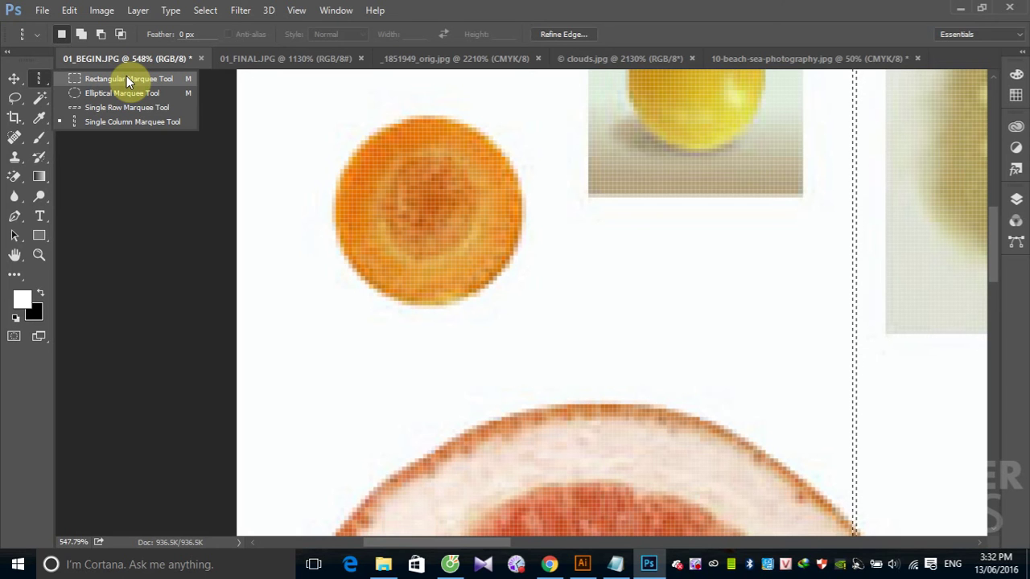
pyautogui.click(126, 78)
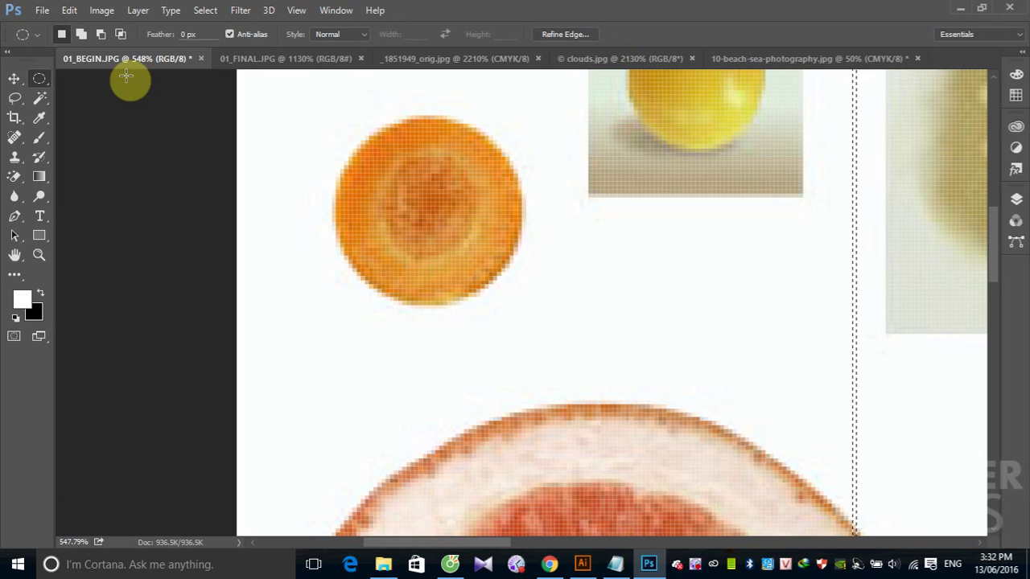
pyautogui.press('shift')
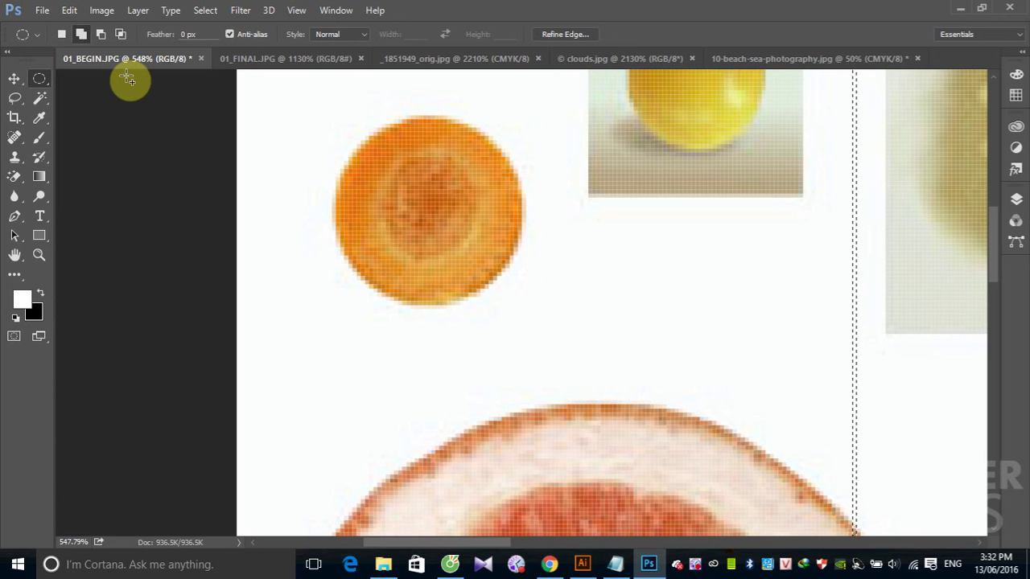
pyautogui.hotkey('shift', 'm')
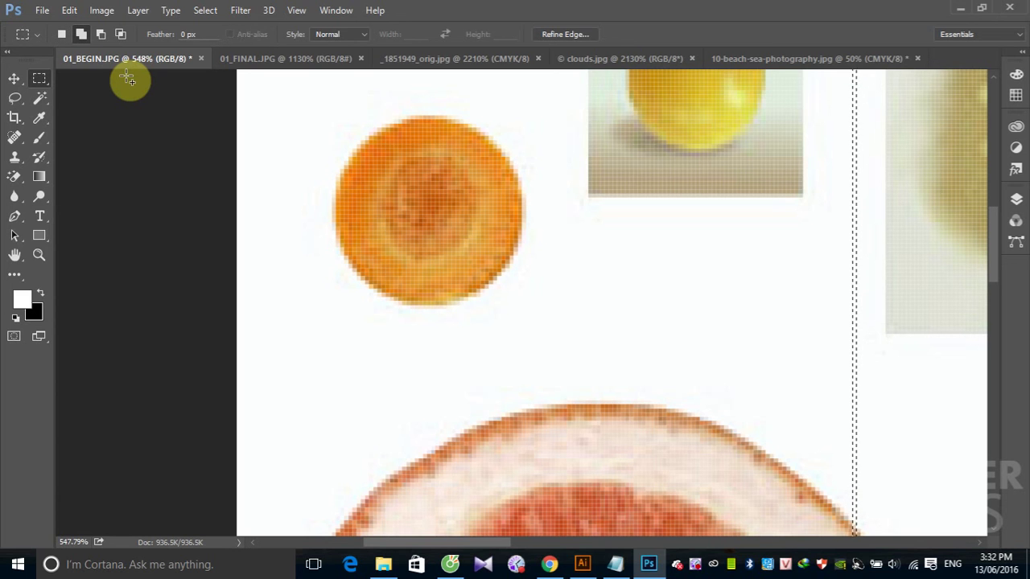
pyautogui.hotkey('shift', 'm')
pyautogui.hotkey('shift', 'm')
pyautogui.hotkey('shift', 'm')
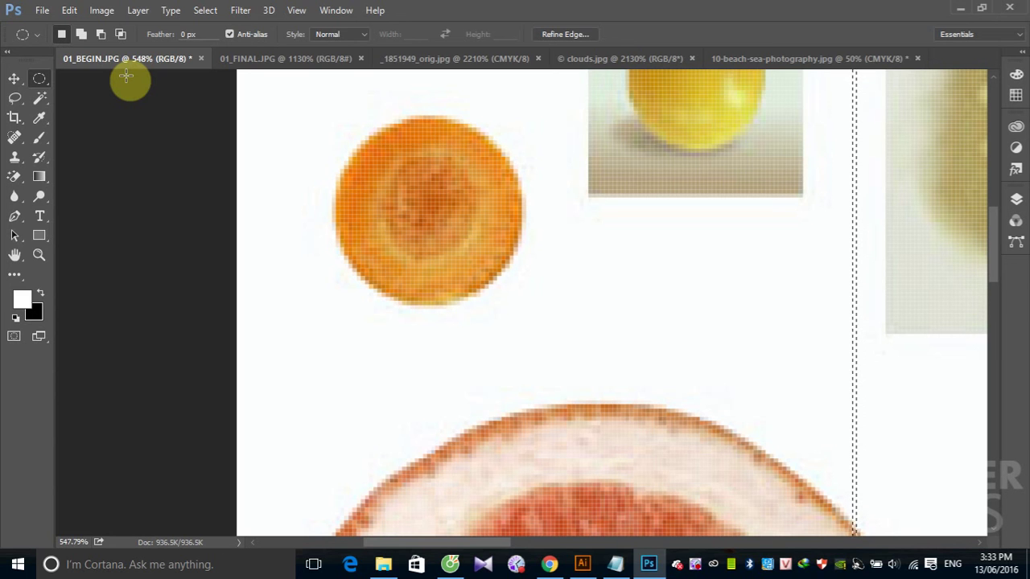
pyautogui.rightClick(696, 565)
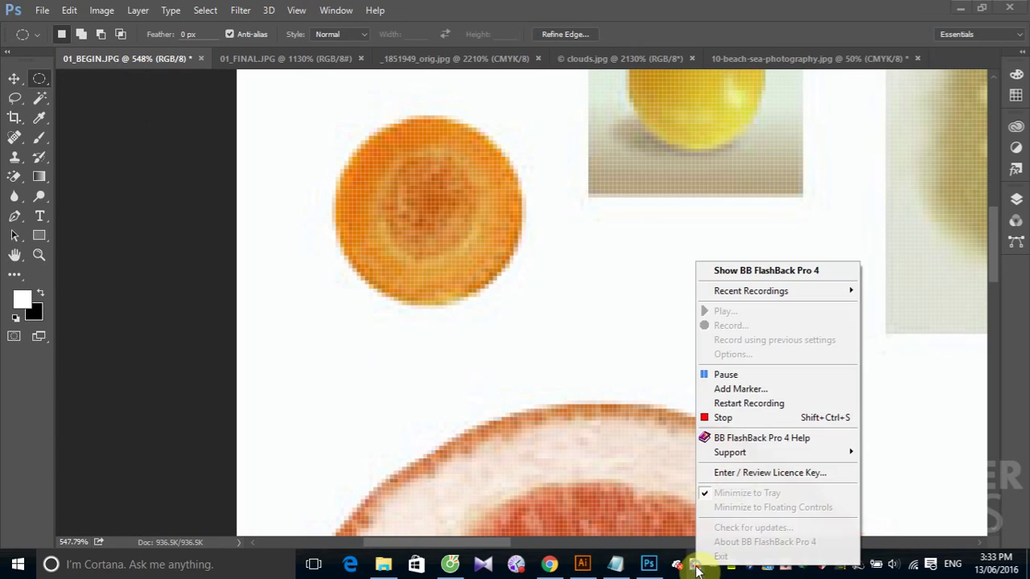